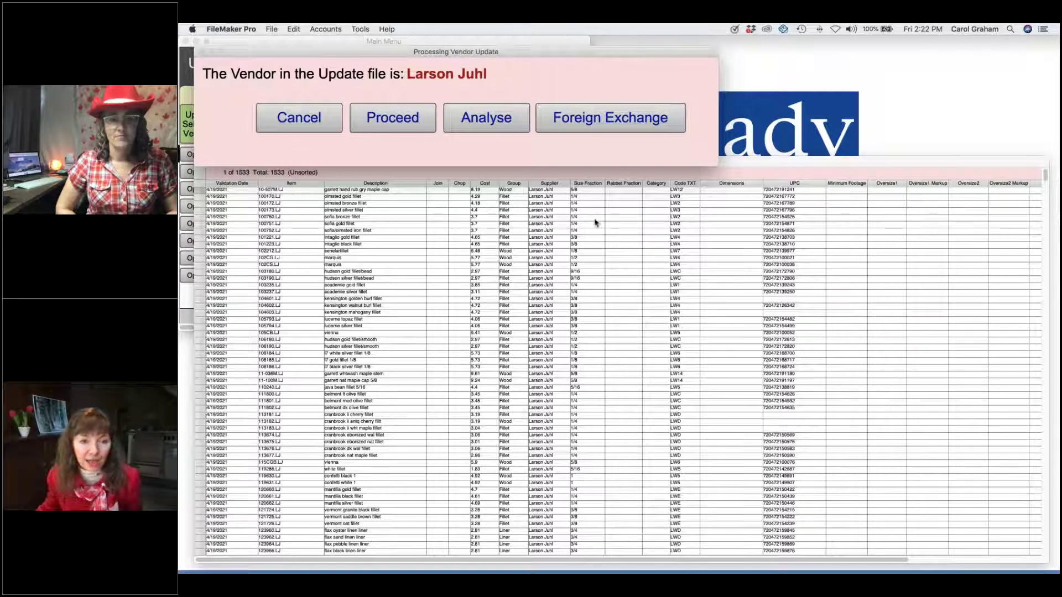
Review all columns of the Larson Juhl update file and cancel the vendor update.
{"action": "scroll", "coordinate": [677, 216], "scroll_direction": "right", "scroll_amount": 10}
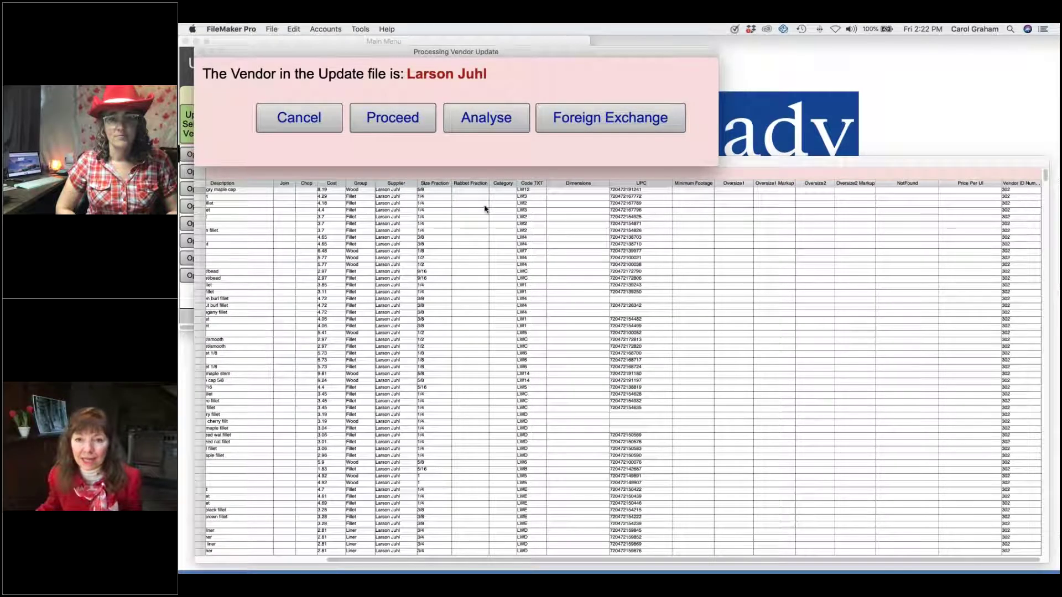
{"action": "scroll", "coordinate": [317, 211], "scroll_direction": "left", "scroll_amount": 10}
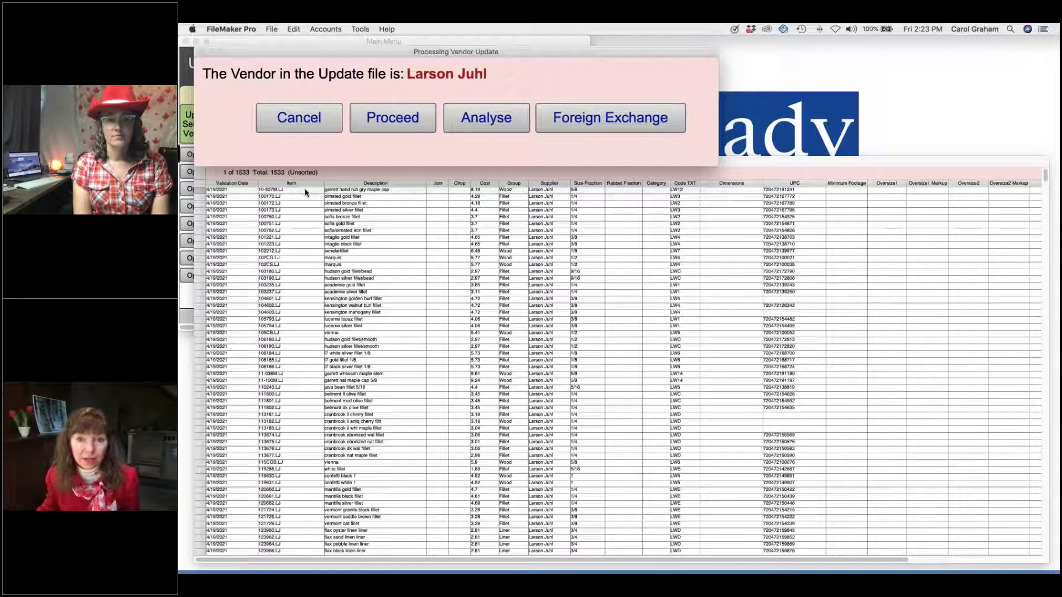
{"action": "left_click", "coordinate": [310, 121]}
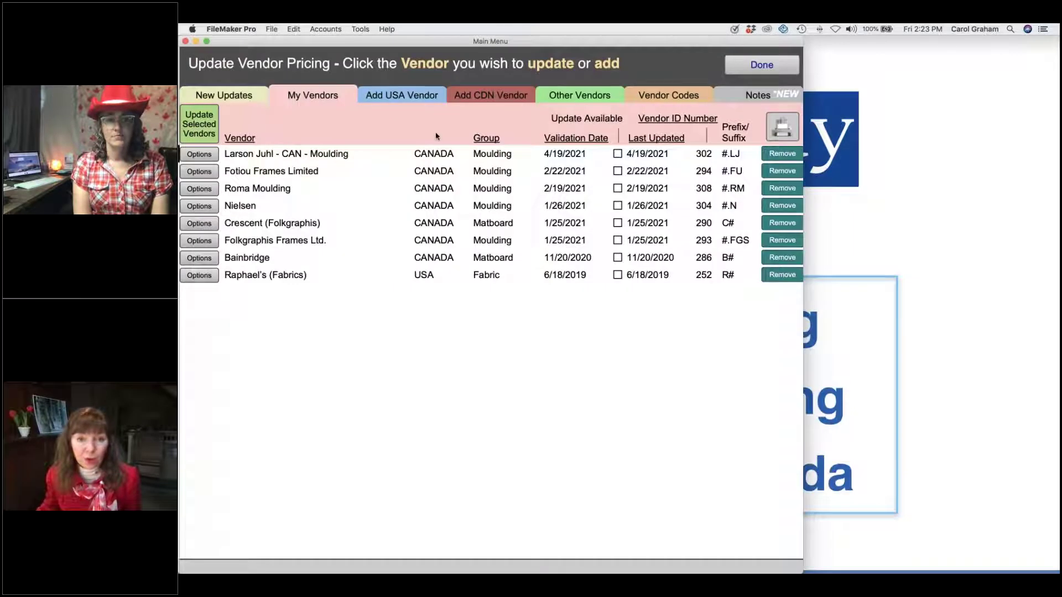
Review the Canadian vendor codes list sorted by date in both orders, and return to the main menu.
{"action": "left_click", "coordinate": [664, 97]}
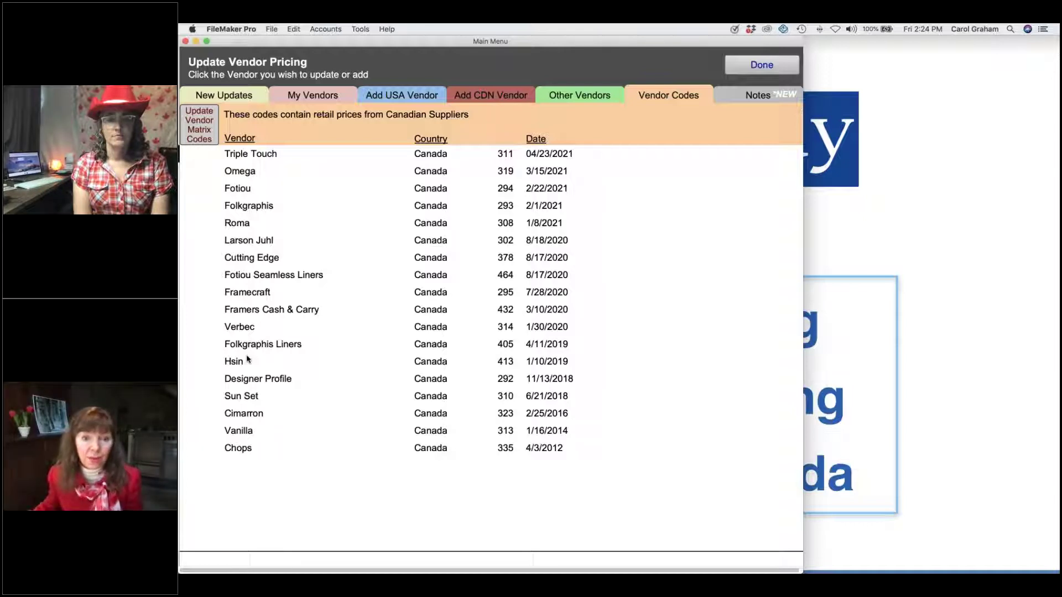
{"action": "left_click", "coordinate": [544, 141]}
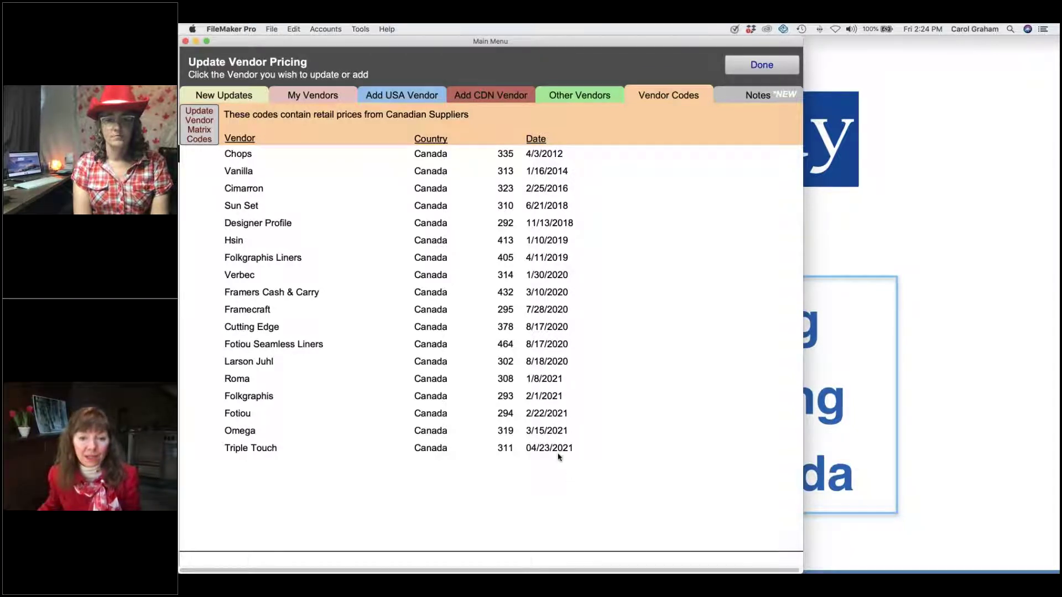
{"action": "left_click", "coordinate": [524, 138]}
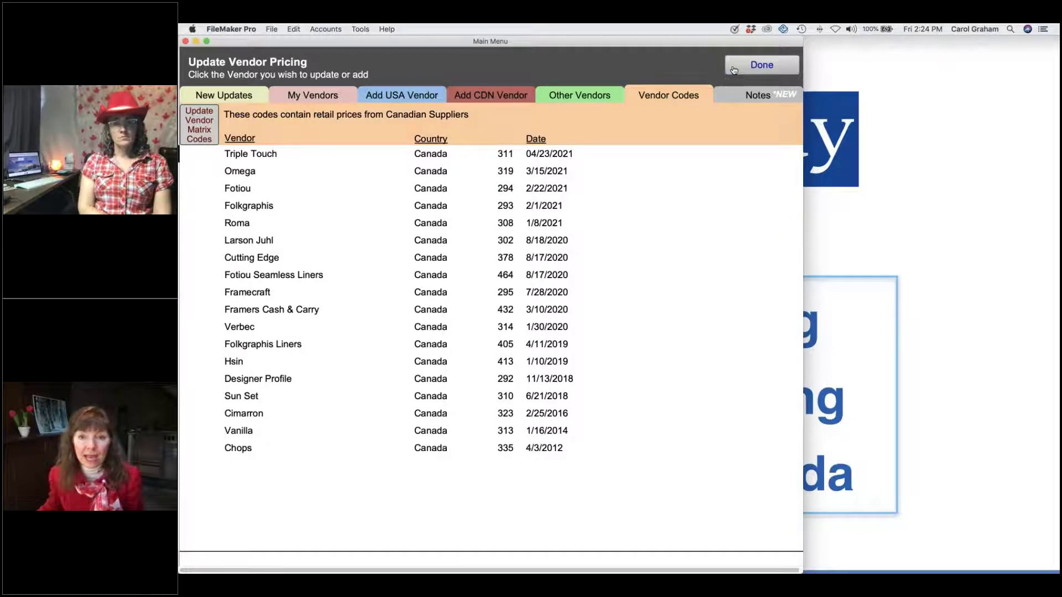
{"action": "left_click", "coordinate": [762, 64]}
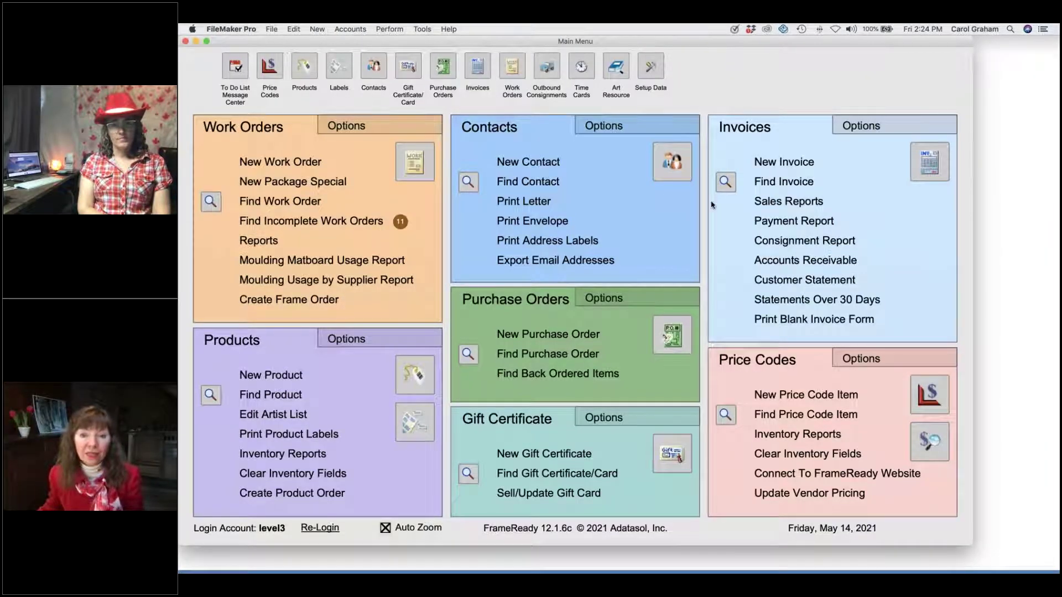
Open Update Vendor Pricing and browse the Canadian vendors available to add, filtered by J-P and E-I.
{"action": "left_click", "coordinate": [773, 494]}
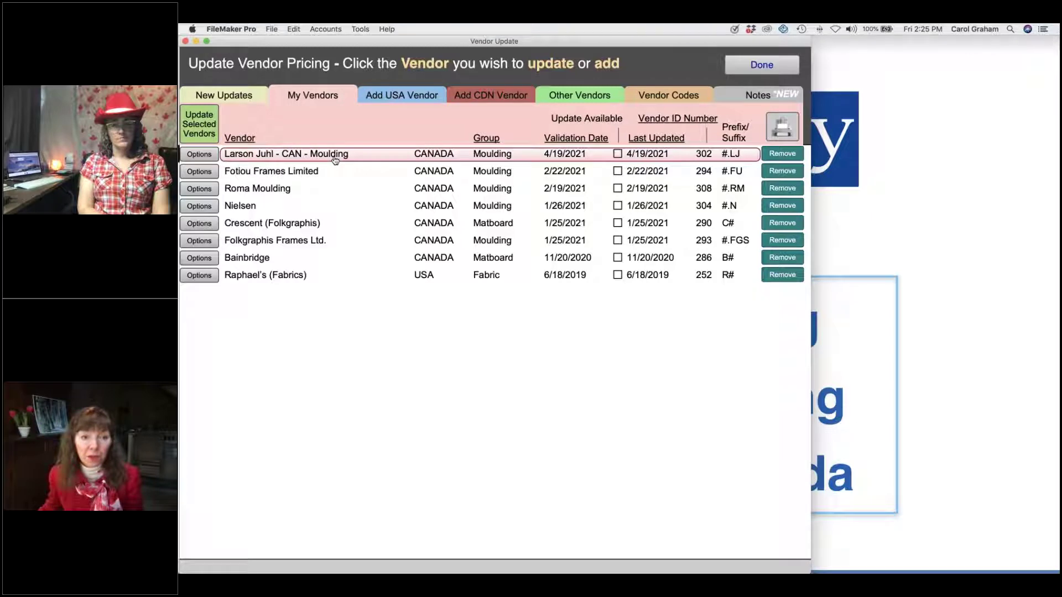
{"action": "left_click", "coordinate": [485, 98]}
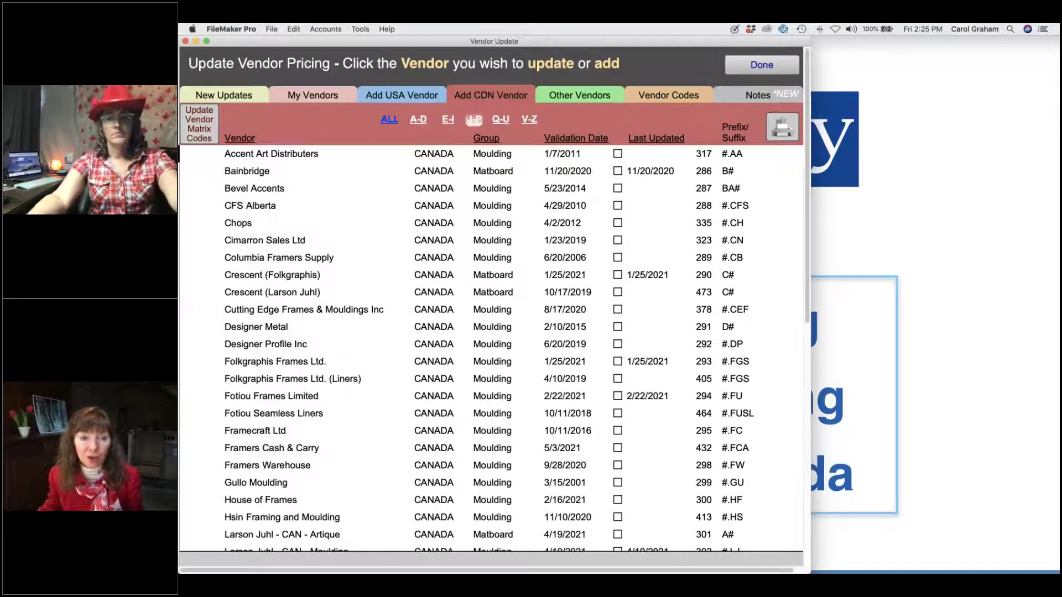
{"action": "left_click", "coordinate": [474, 119]}
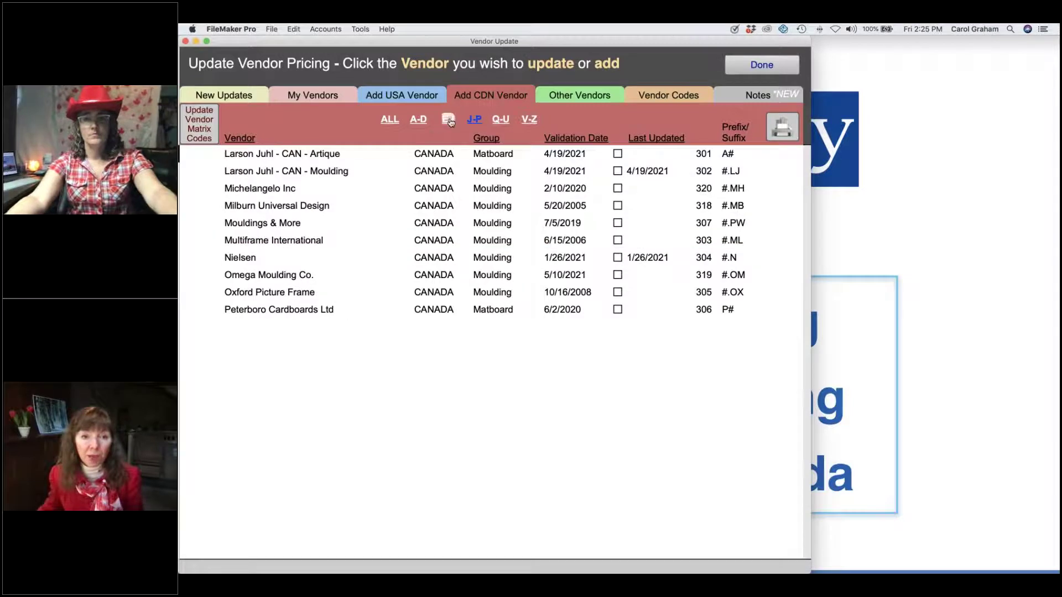
{"action": "left_click", "coordinate": [447, 119]}
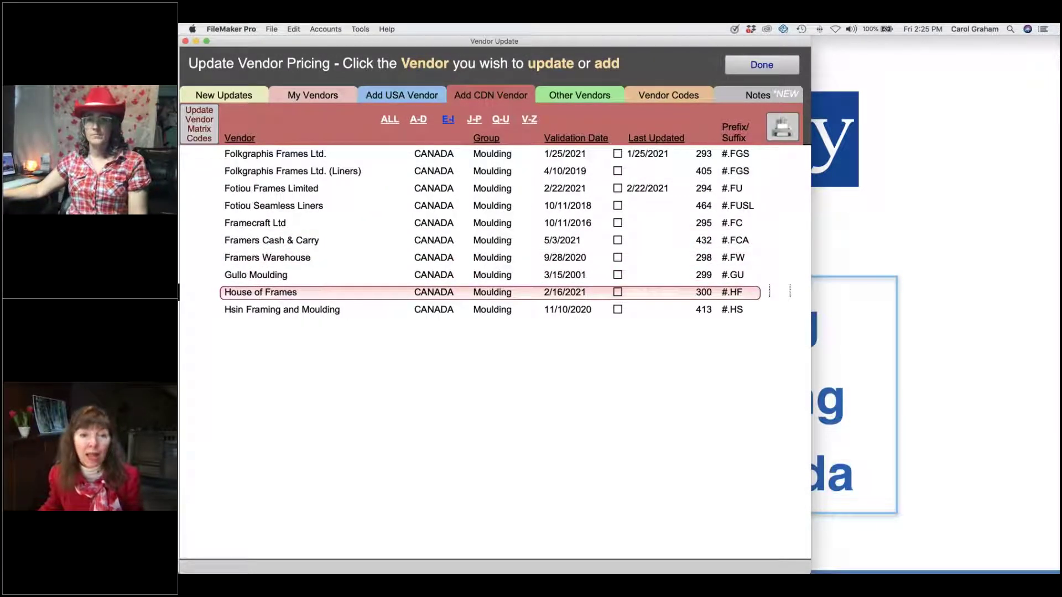
Preview the House of Frames update file, cancel the update and return to the main menu.
{"action": "left_click", "coordinate": [431, 292]}
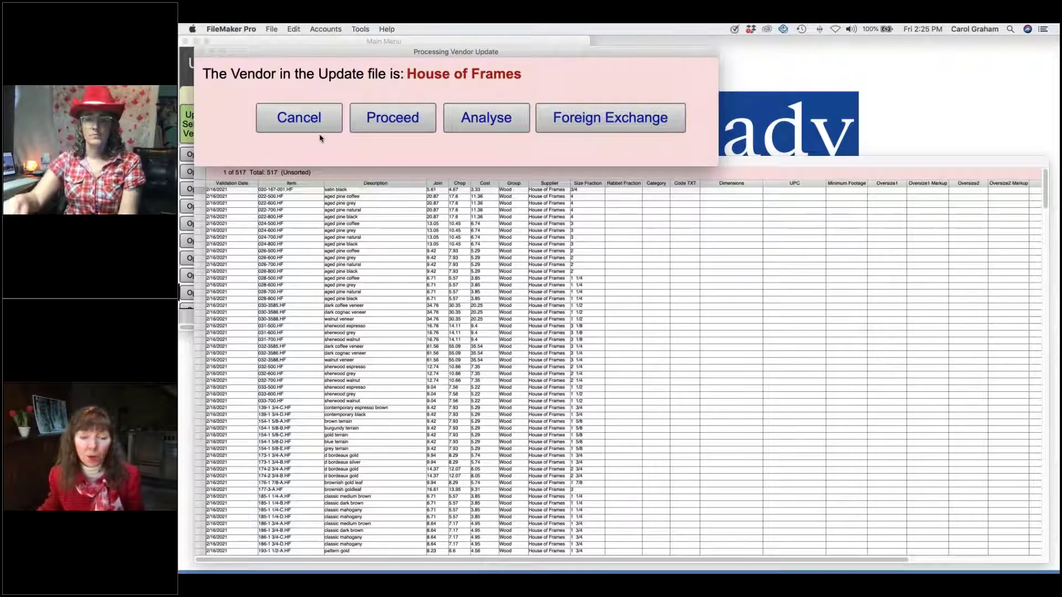
{"action": "left_click", "coordinate": [303, 122]}
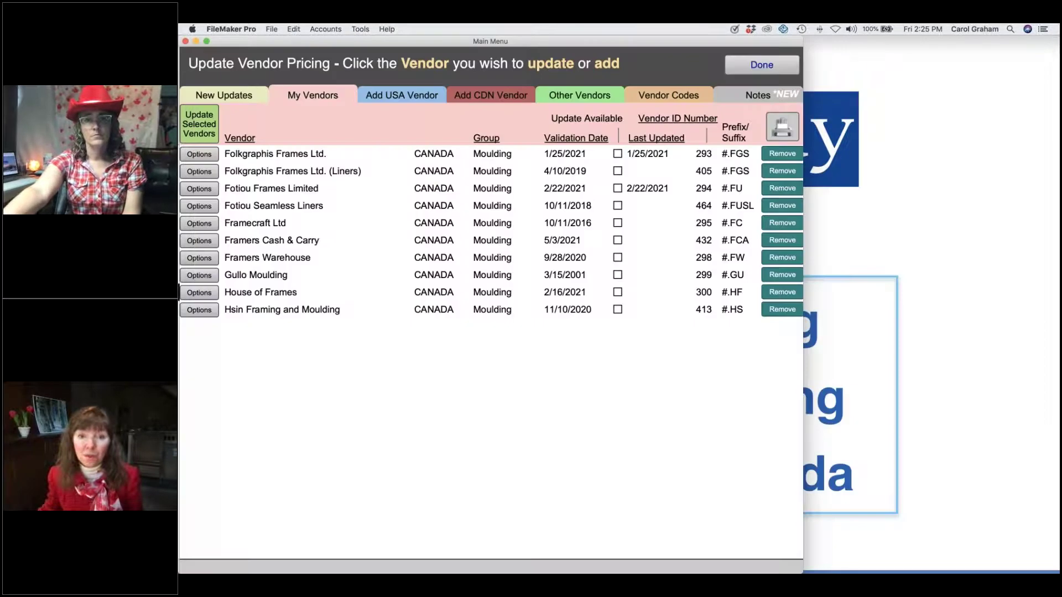
{"action": "left_click", "coordinate": [758, 66]}
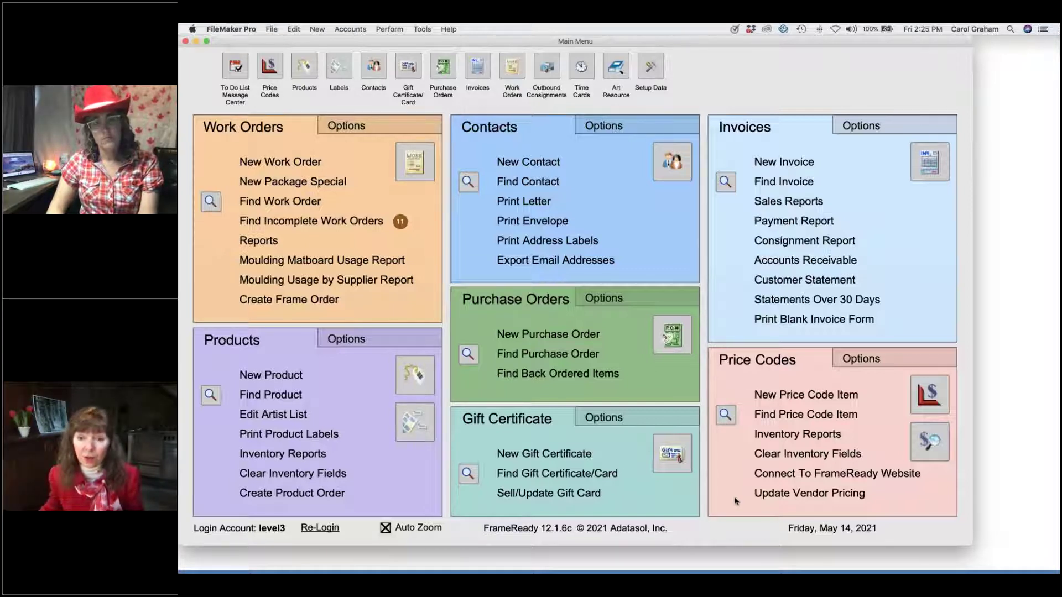
Open the moulding price codes and view the code table behind the code pricing of item 100-14.N.
{"action": "left_click", "coordinate": [928, 398]}
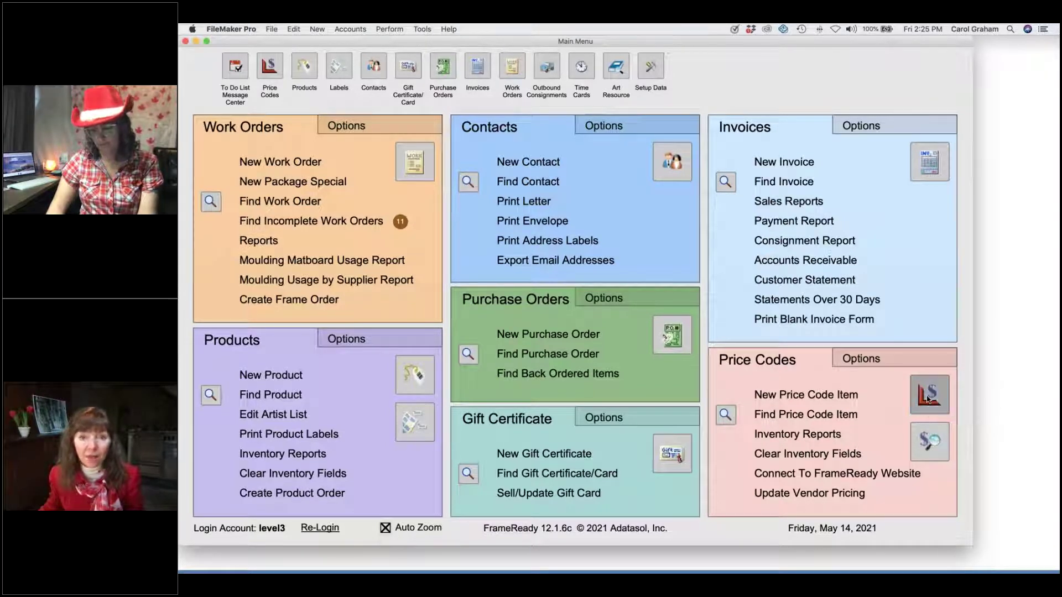
{"action": "left_click", "coordinate": [208, 86]}
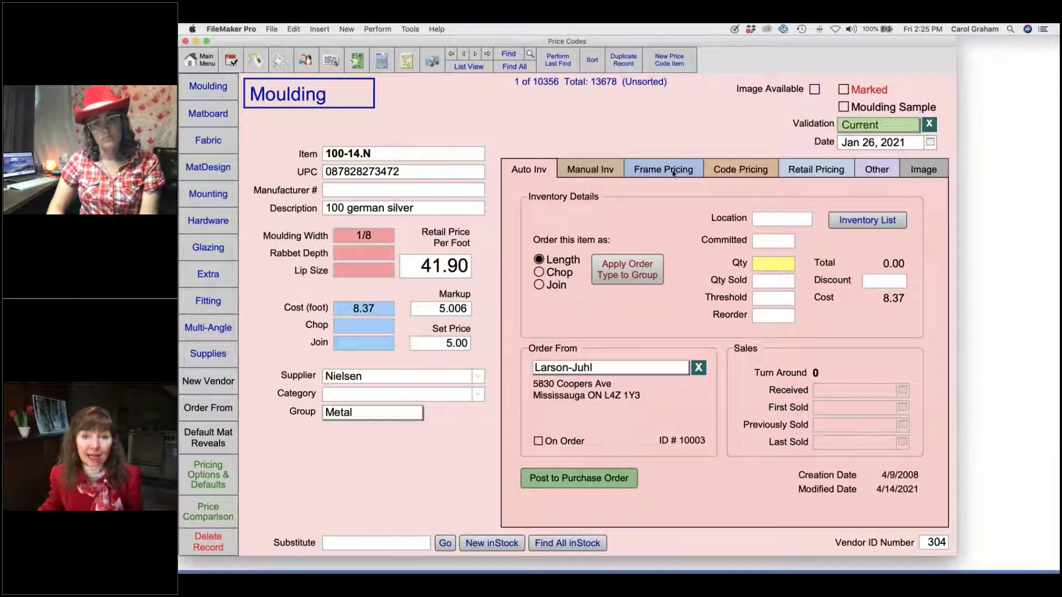
{"action": "left_click", "coordinate": [728, 170]}
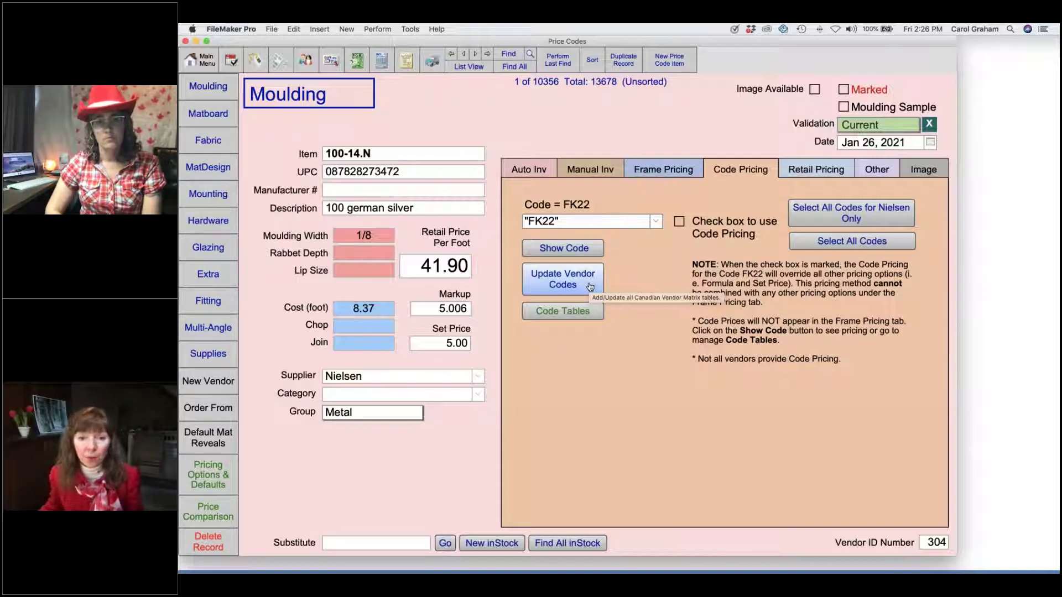
{"action": "left_click", "coordinate": [572, 313]}
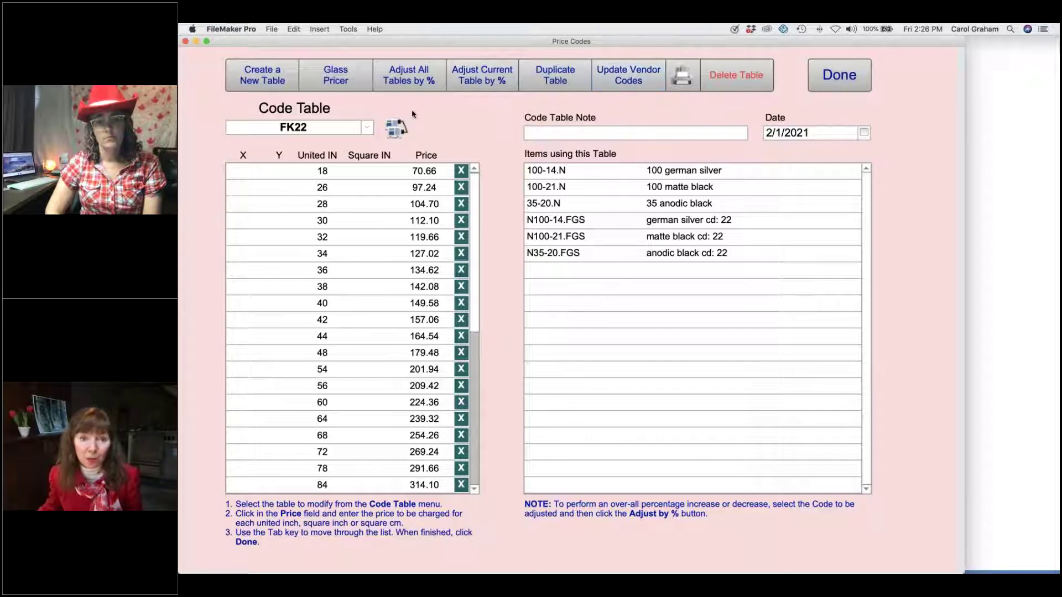
Browse the available code tables from the FK codes through the LW and MT codes, and close the code tables unchanged.
{"action": "left_click", "coordinate": [367, 129]}
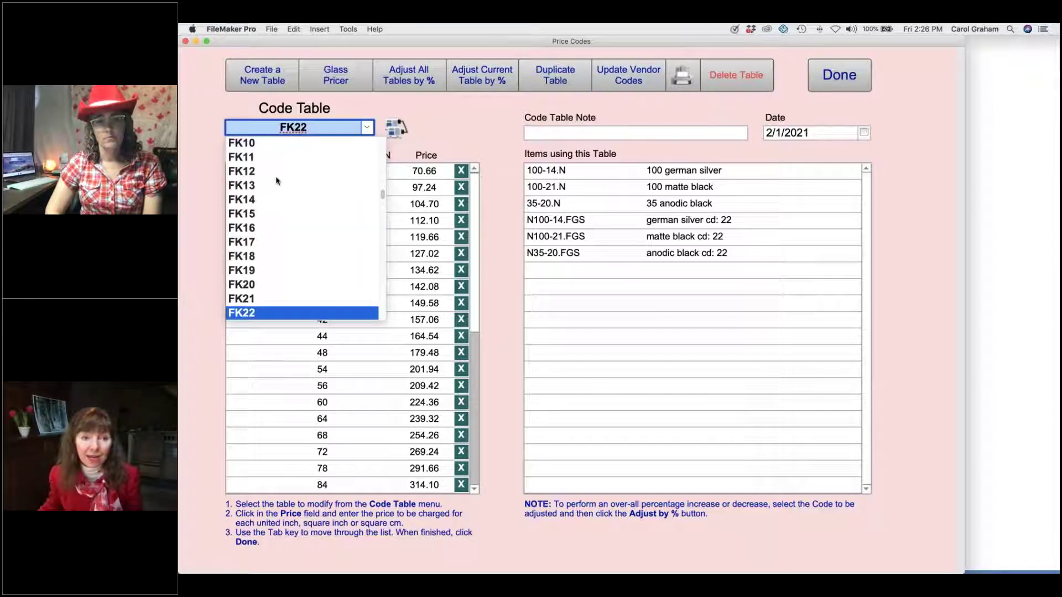
{"action": "scroll", "coordinate": [278, 181], "scroll_direction": "down", "scroll_amount": 15}
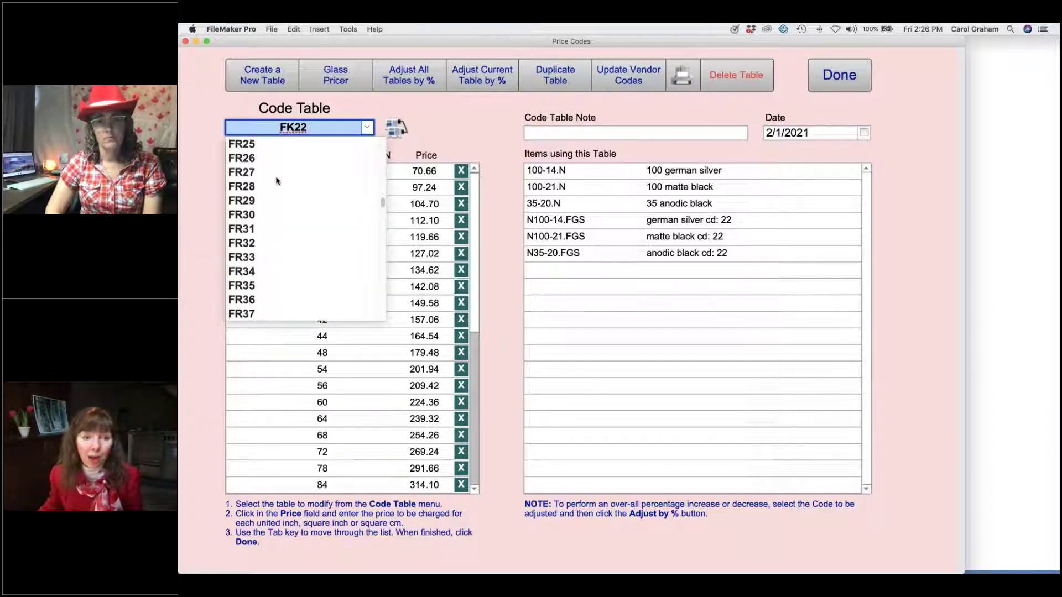
{"action": "scroll", "coordinate": [278, 181], "scroll_direction": "down", "scroll_amount": 15}
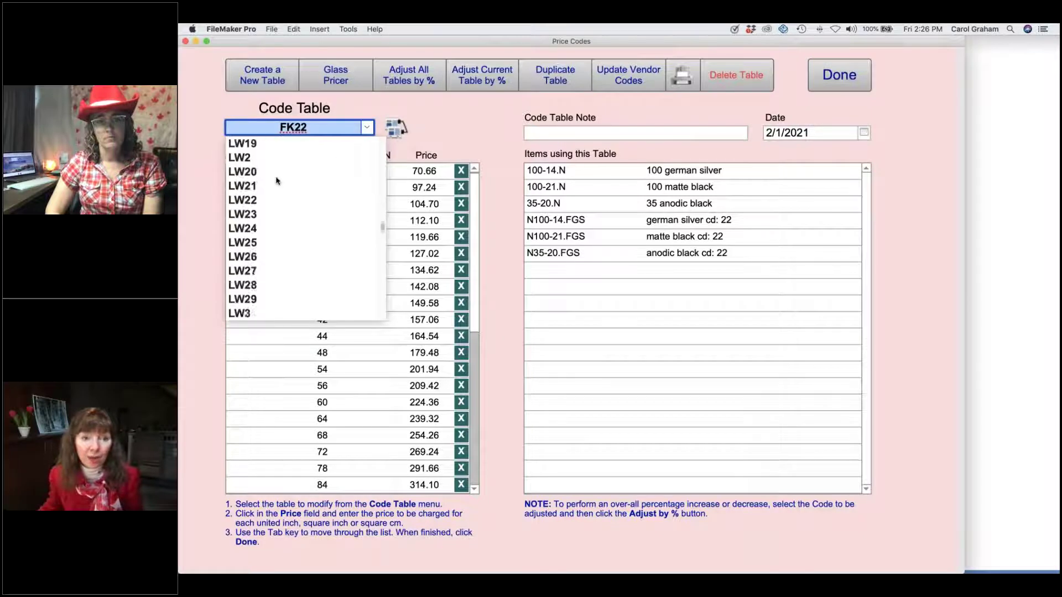
{"action": "scroll", "coordinate": [278, 181], "scroll_direction": "down", "scroll_amount": 5}
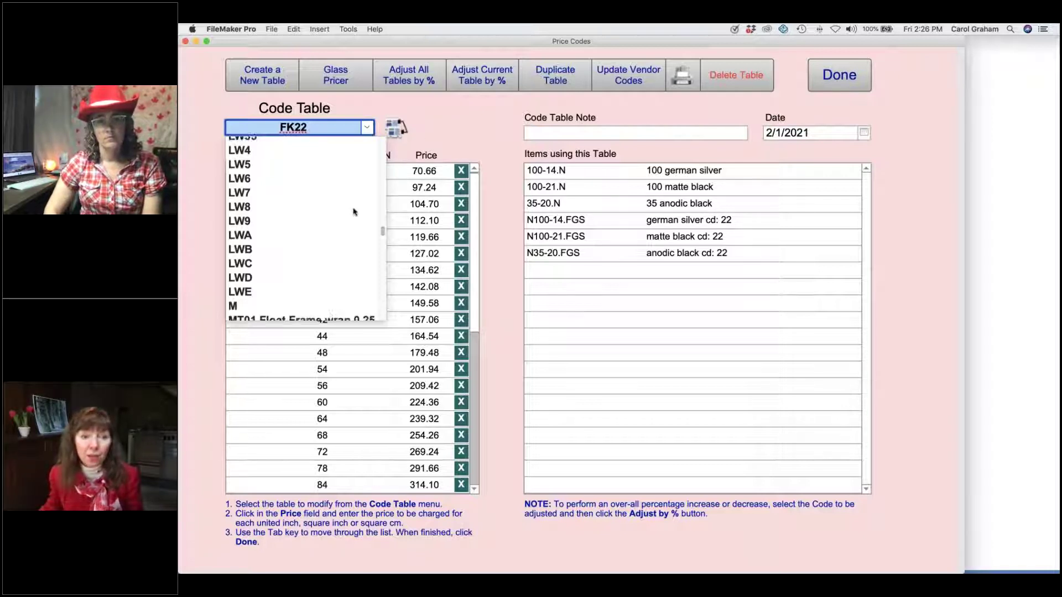
{"action": "scroll", "coordinate": [337, 255], "scroll_direction": "down", "scroll_amount": 3}
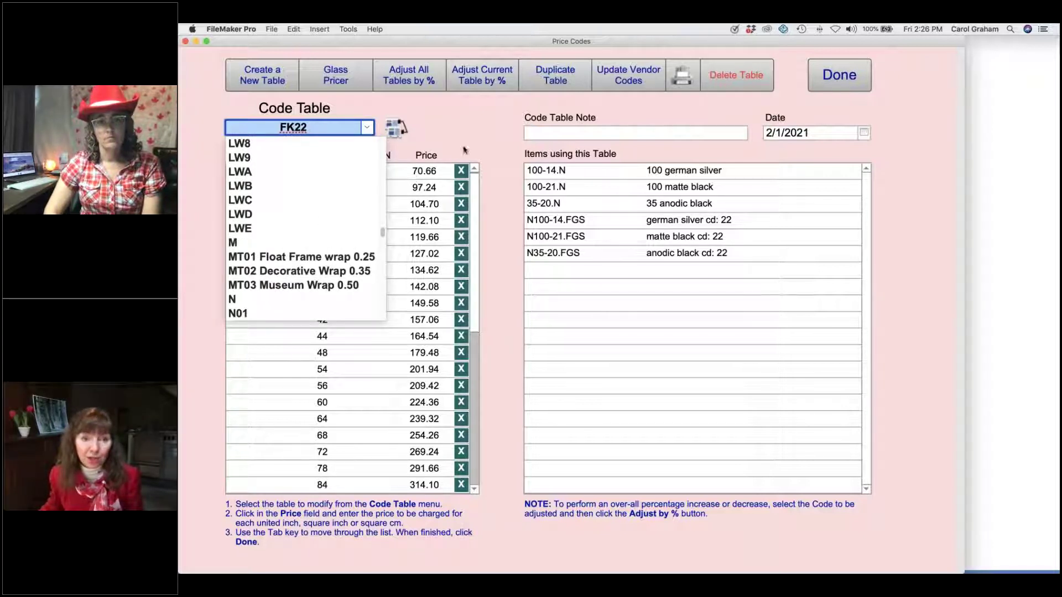
{"action": "left_click", "coordinate": [817, 87]}
{"action": "left_click", "coordinate": [817, 87]}
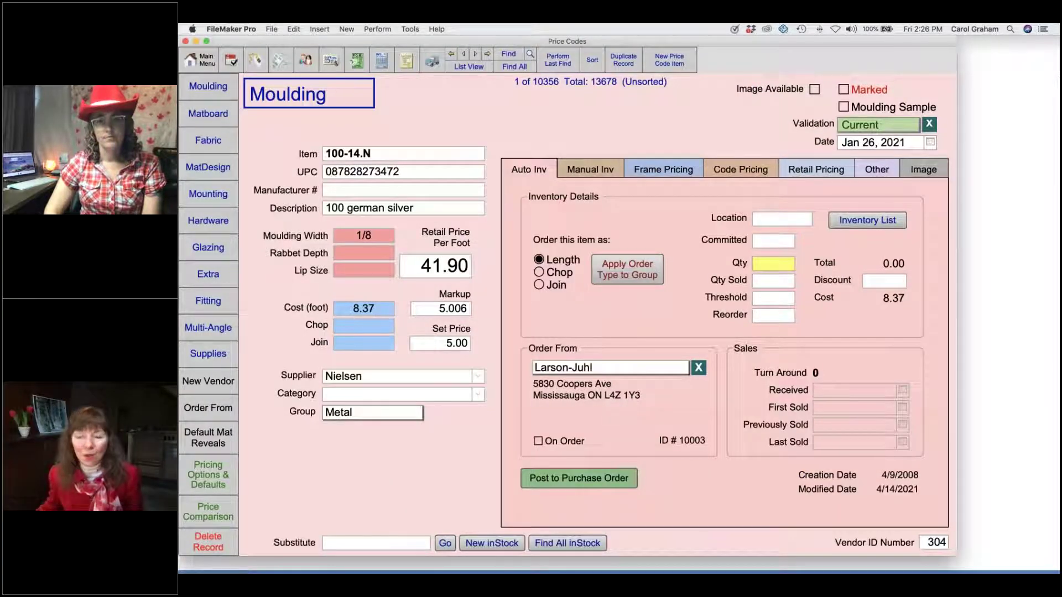
View the code pricing options of item 100-14.N again and return to the main menu.
{"action": "left_click", "coordinate": [751, 169]}
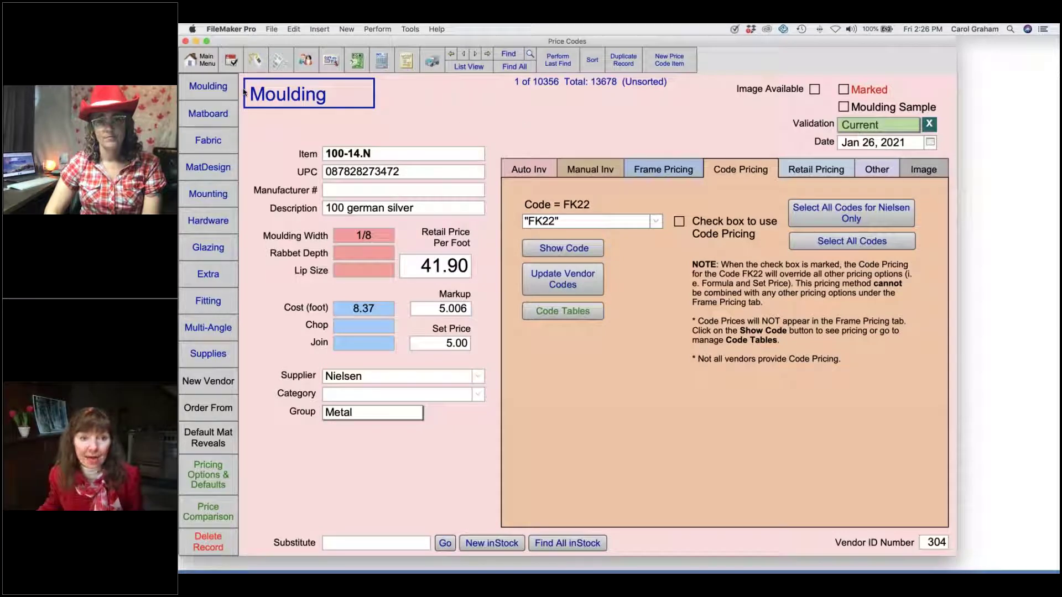
{"action": "left_click", "coordinate": [204, 59]}
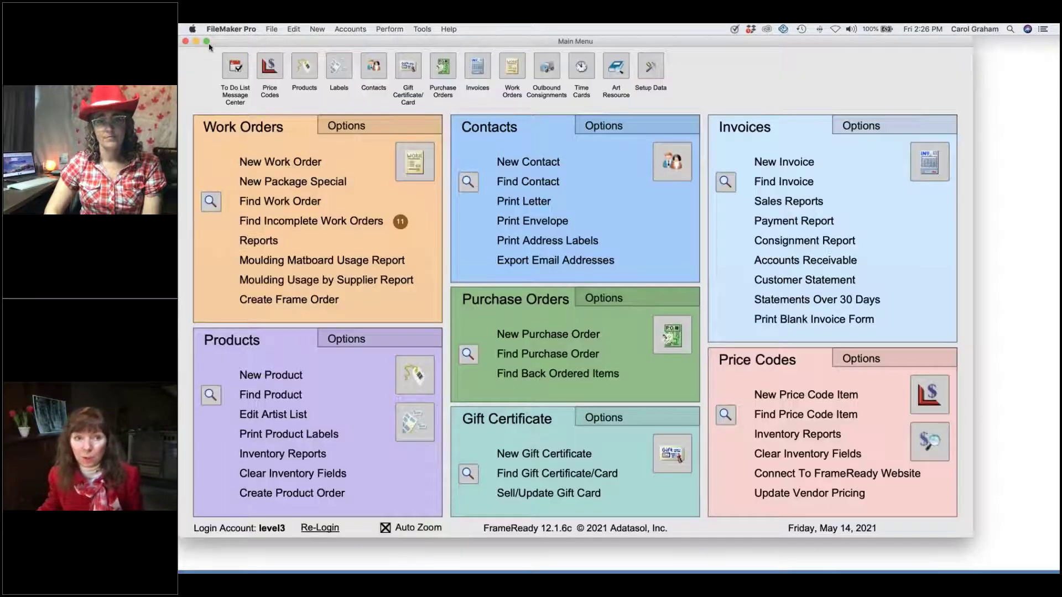
Hide FileMaker Pro, show the POLL 1.png image in Preview and minimize it.
{"action": "left_click", "coordinate": [231, 28]}
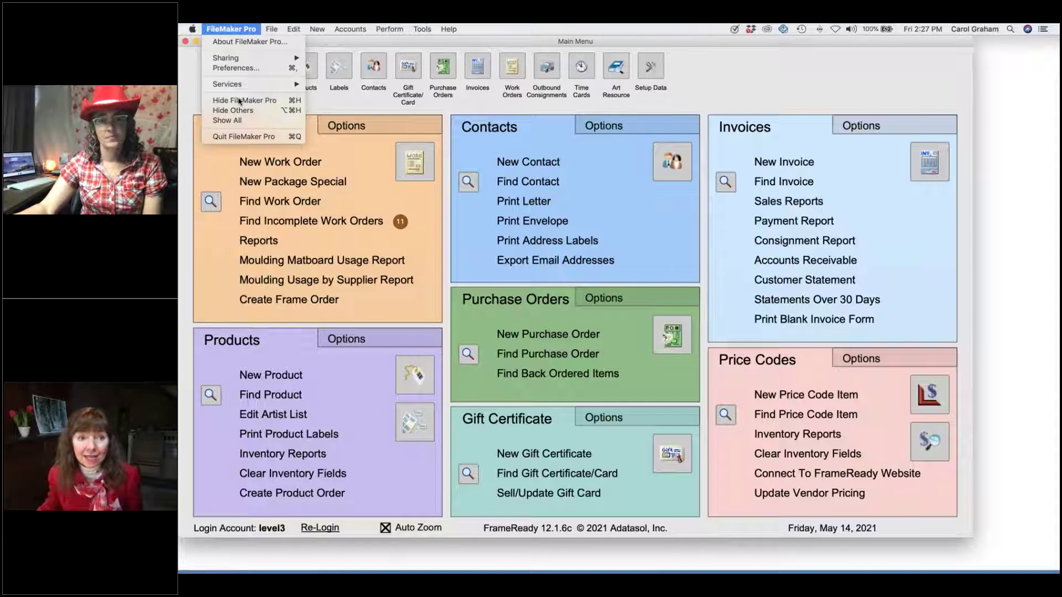
{"action": "left_click", "coordinate": [239, 100]}
{"action": "mouse_move", "coordinate": [824, 564]}
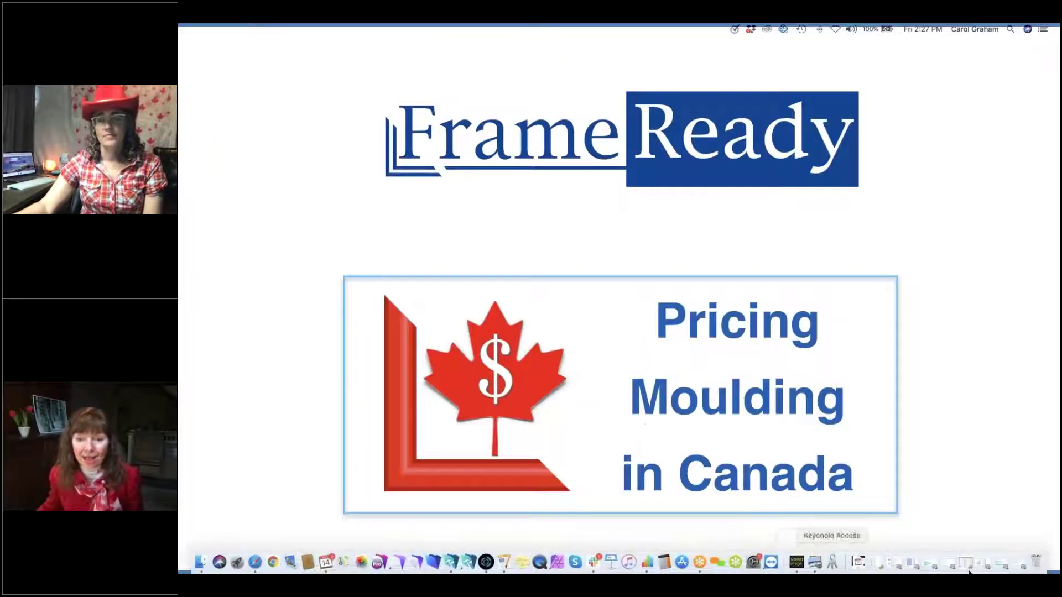
{"action": "left_click", "coordinate": [1020, 565]}
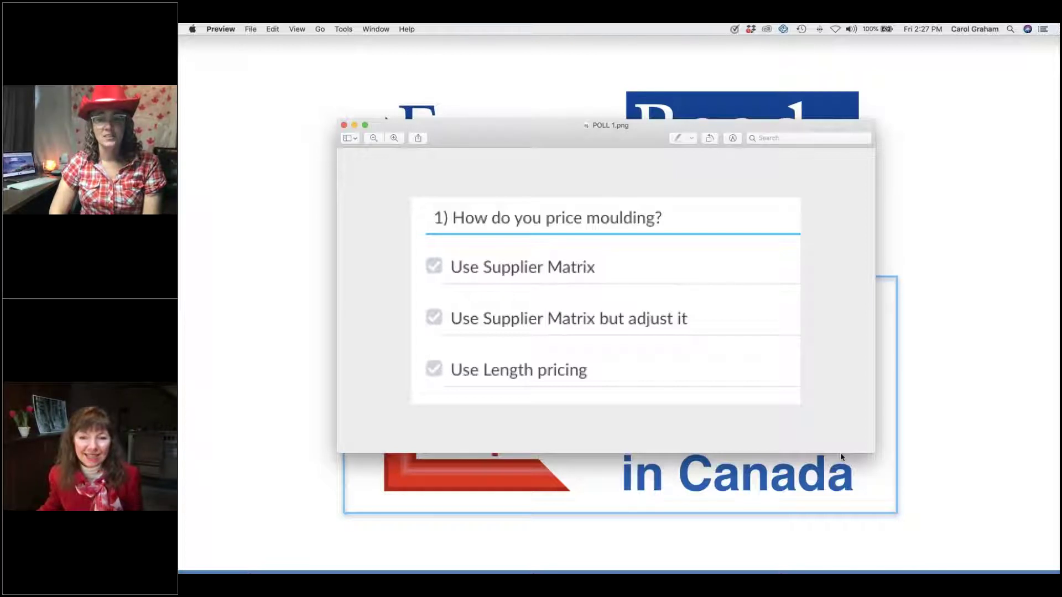
{"action": "left_click", "coordinate": [355, 125]}
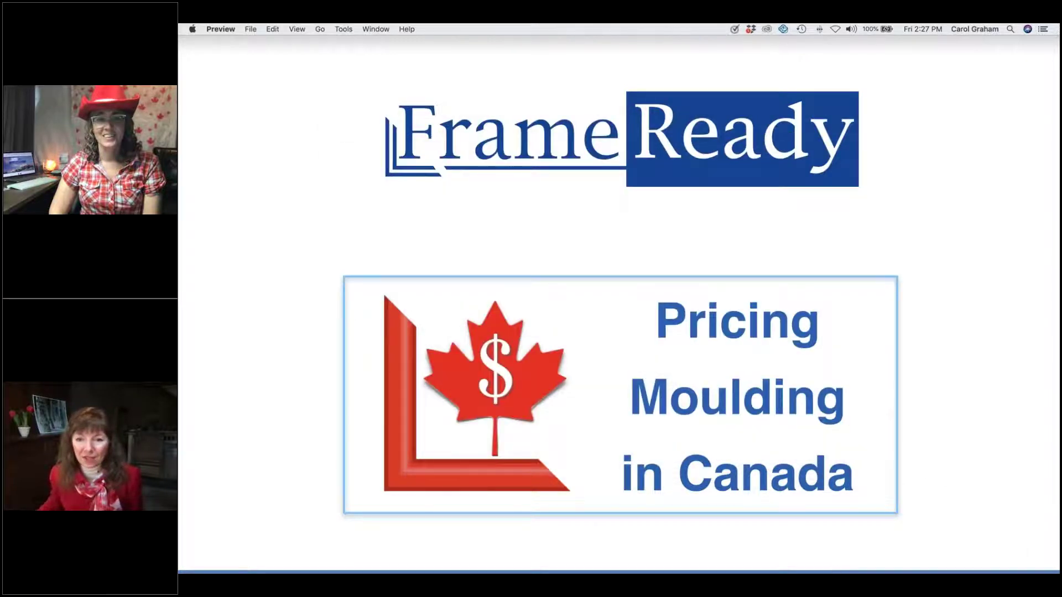
Show the poll results image RESULTS 1.png in Preview and minimize it.
{"action": "mouse_move", "coordinate": [1002, 567]}
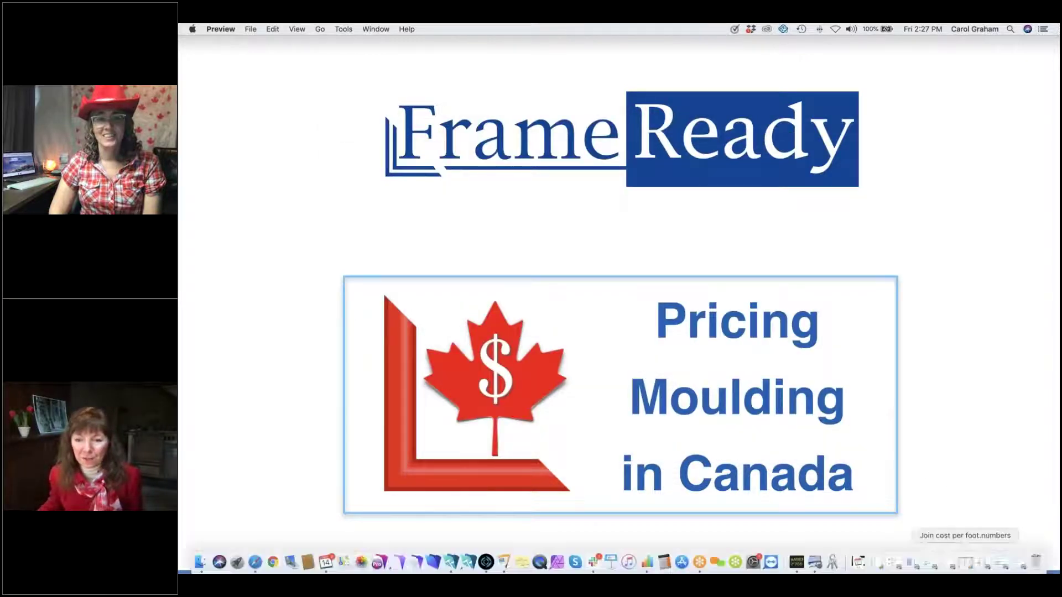
{"action": "left_click", "coordinate": [1003, 566]}
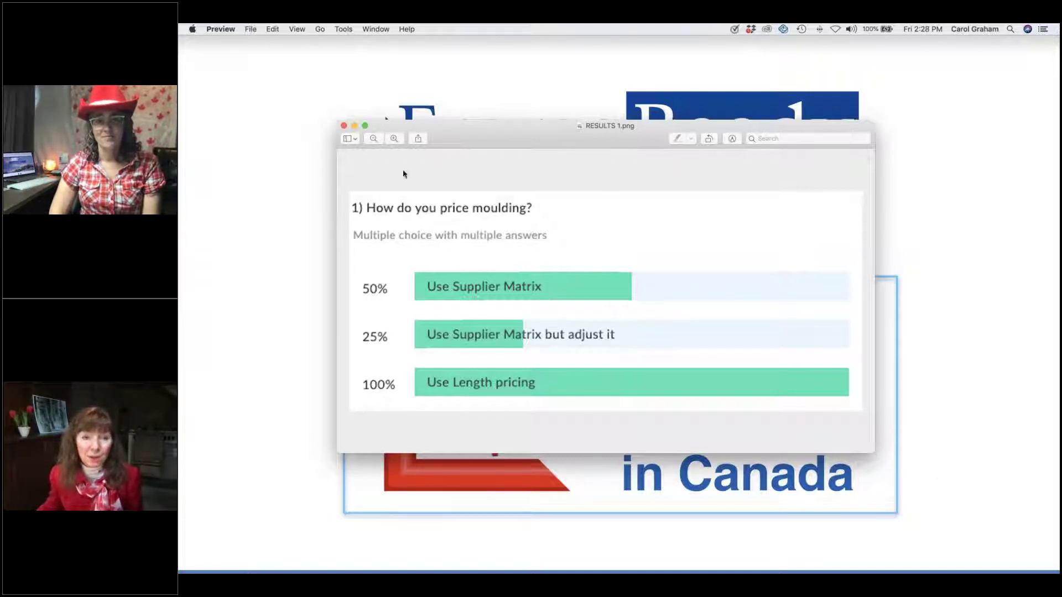
{"action": "left_click", "coordinate": [355, 128]}
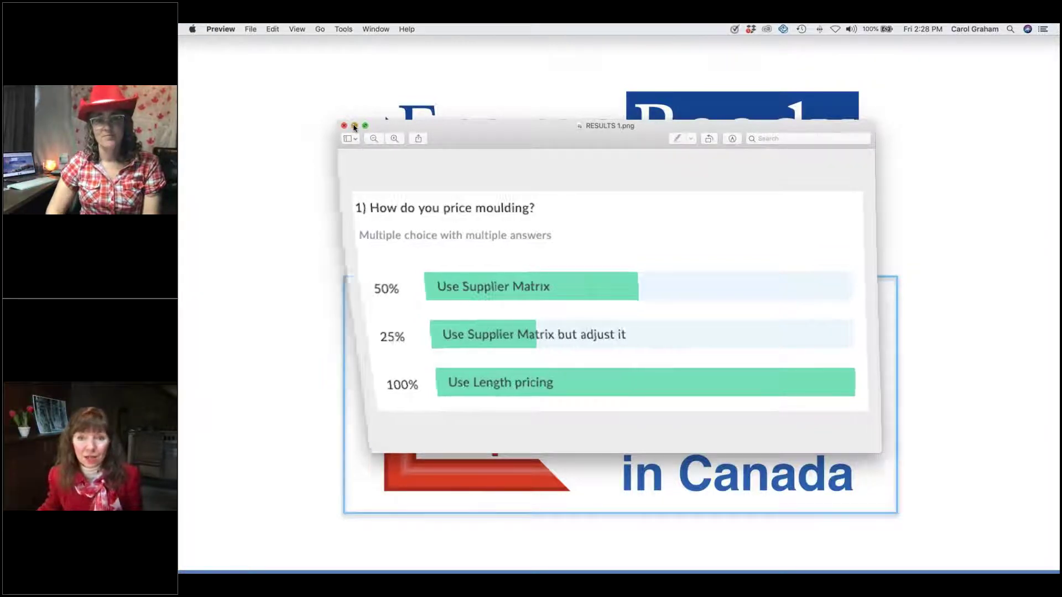
Switch back to FileMaker Pro and open the moulding price codes.
{"action": "left_click", "coordinate": [486, 568]}
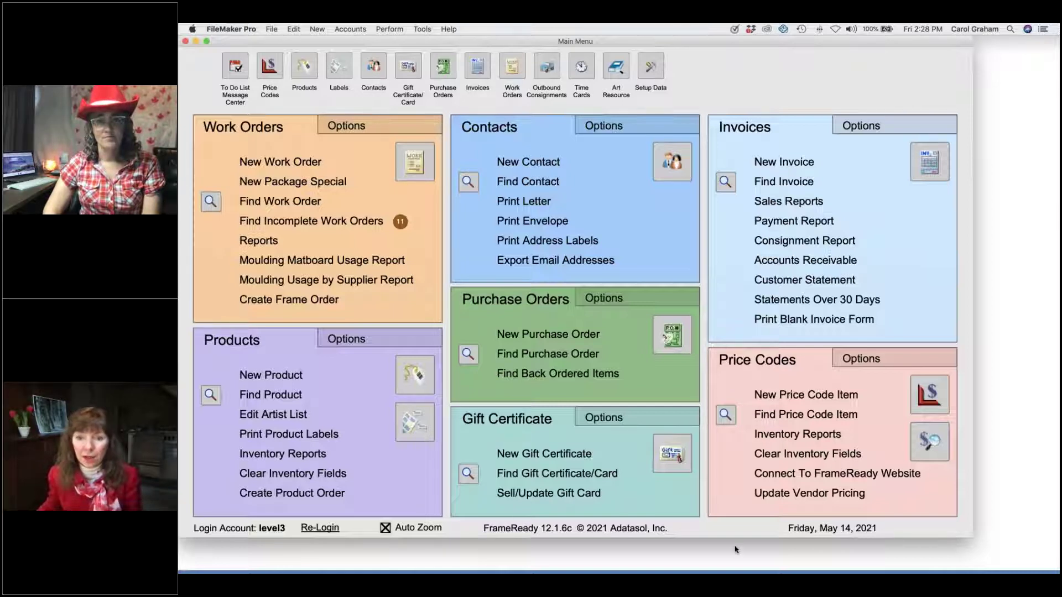
{"action": "left_click", "coordinate": [927, 399]}
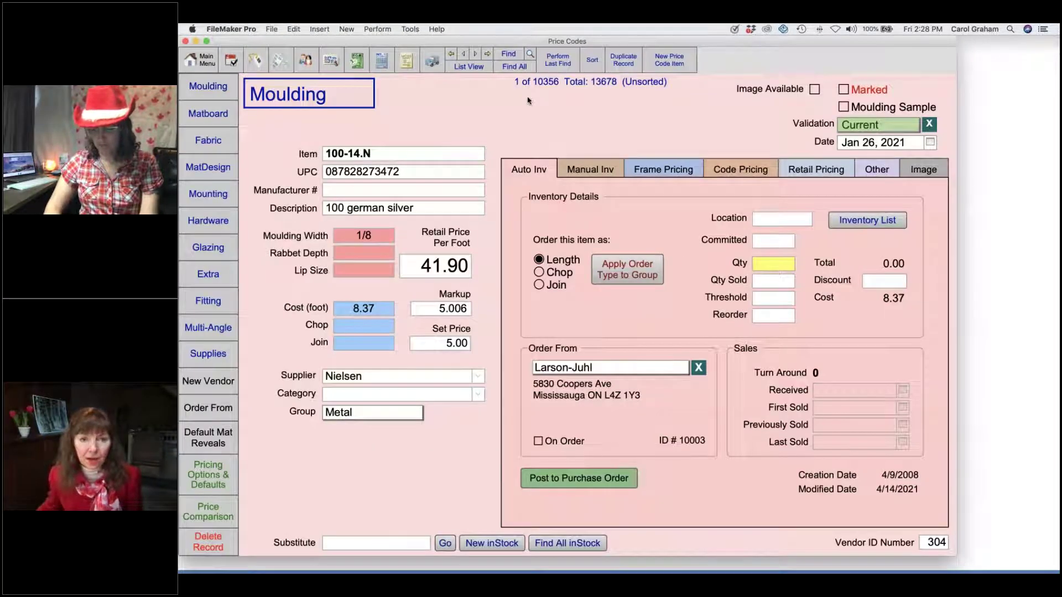
List the marked moulding price codes, open item 103105.RM and move on to item 103105.FGS.
{"action": "left_click", "coordinate": [469, 67]}
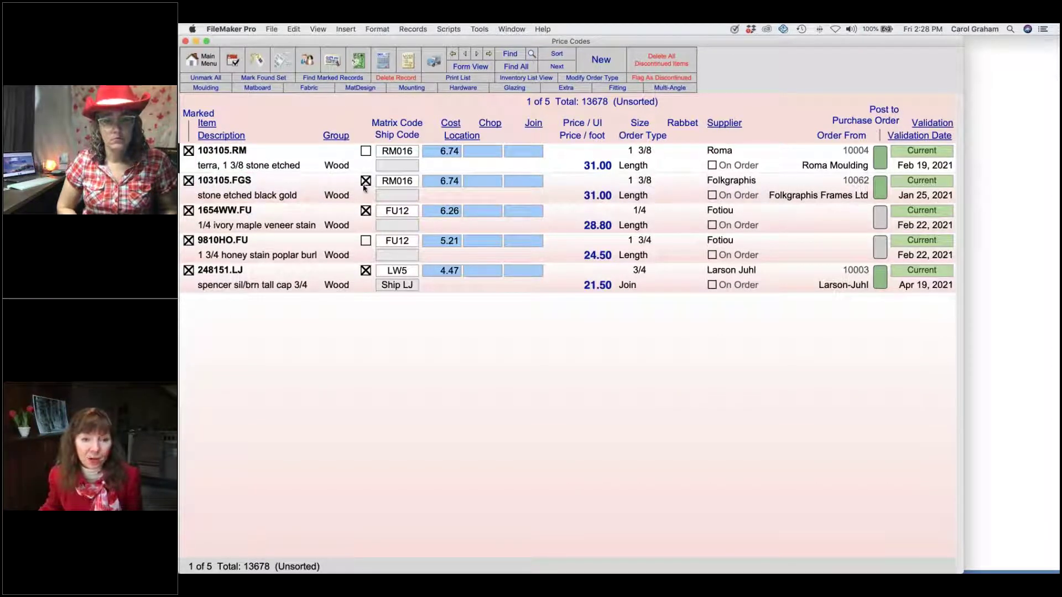
{"action": "left_click", "coordinate": [275, 160]}
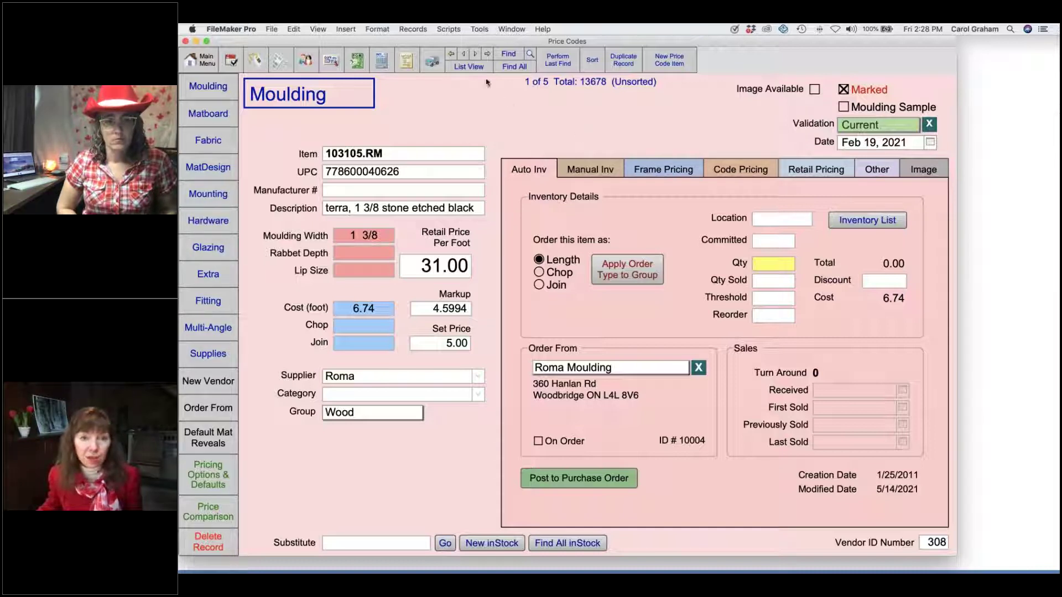
{"action": "left_click", "coordinate": [476, 56]}
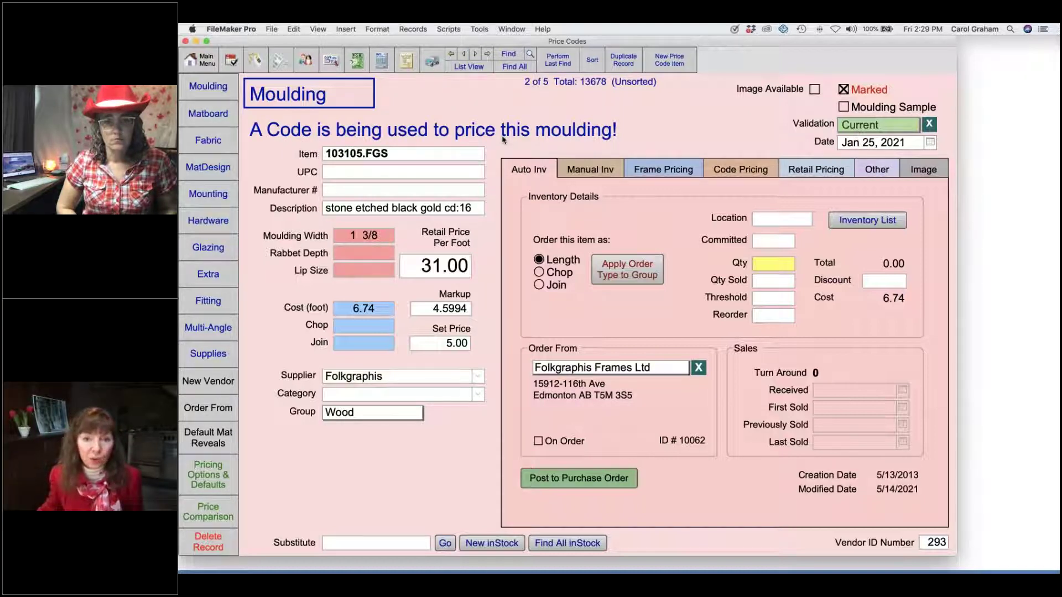
View the code pricing of item 103105.FGS and open the enable/disable choice for all Folkgraphis vendor matrix codes, leaving it unapplied.
{"action": "left_click", "coordinate": [748, 171]}
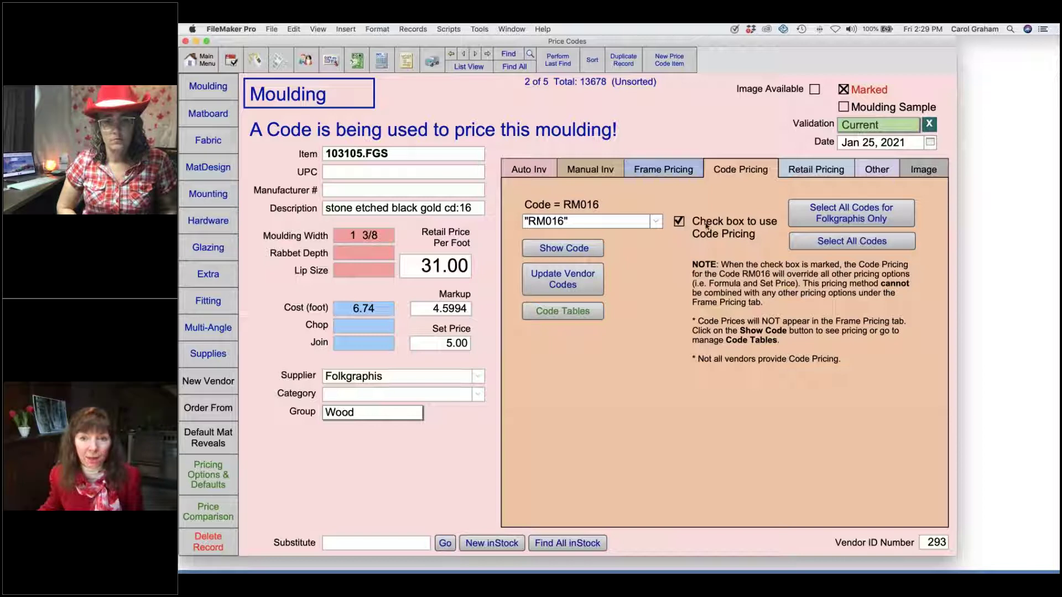
{"action": "left_click", "coordinate": [864, 219]}
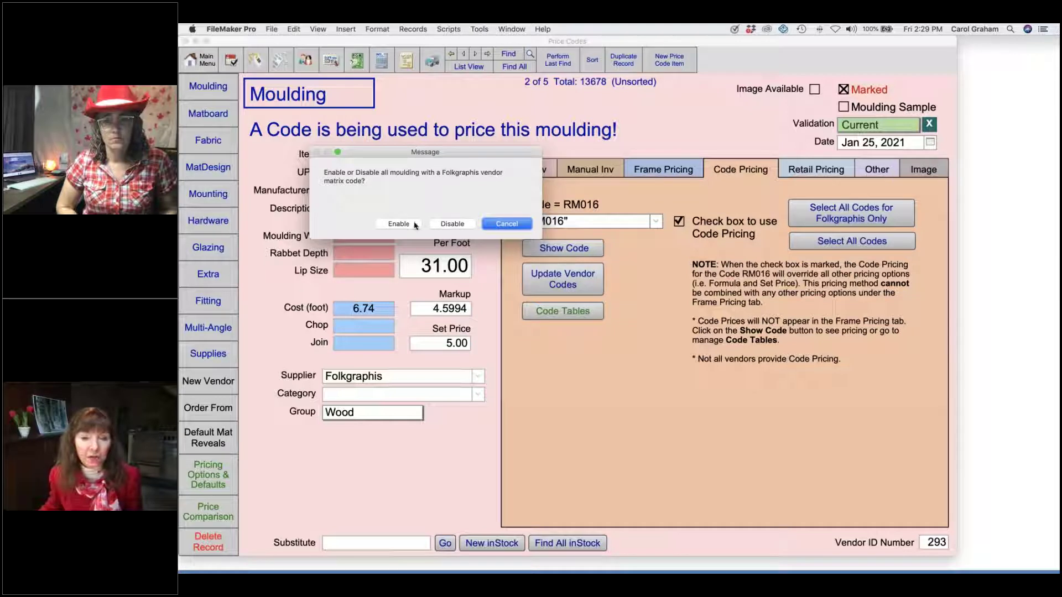
{"action": "left_click", "coordinate": [458, 225]}
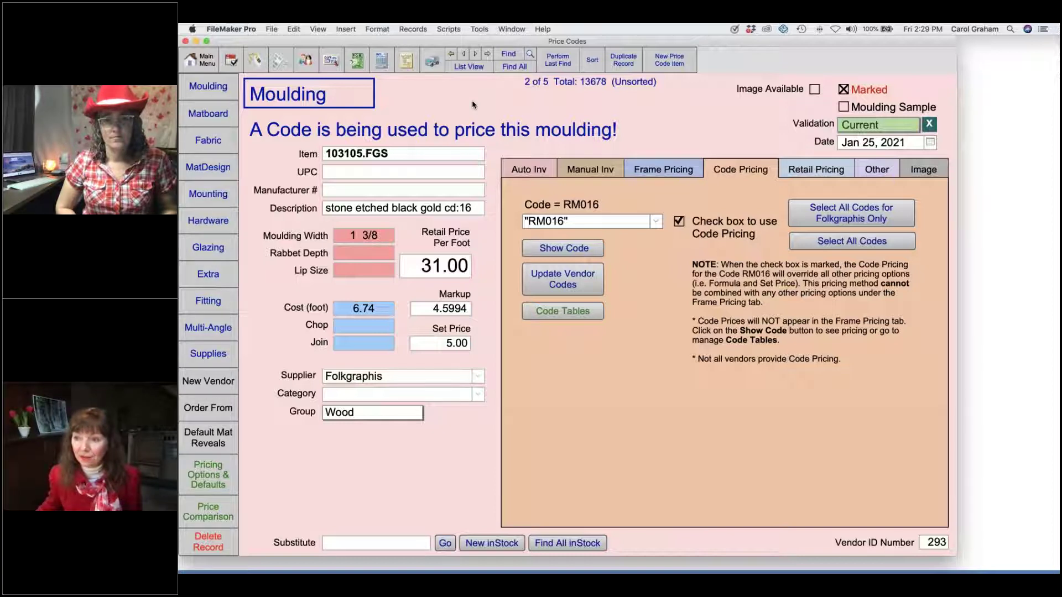
Open item 103105.RM from the moulding list and set its order type to Join.
{"action": "left_click", "coordinate": [469, 67]}
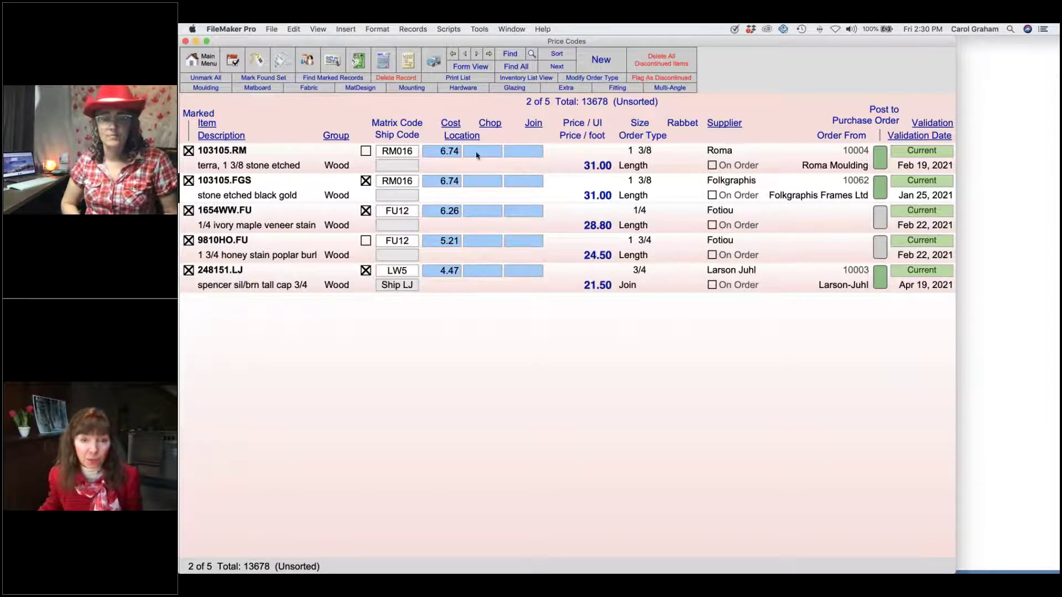
{"action": "left_click", "coordinate": [258, 166]}
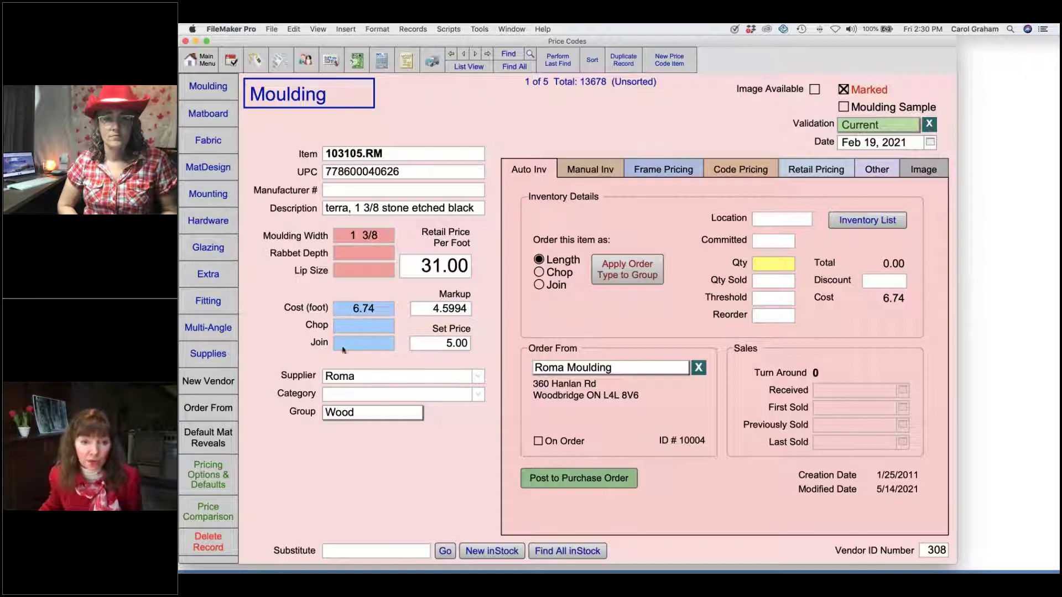
{"action": "left_click", "coordinate": [539, 285]}
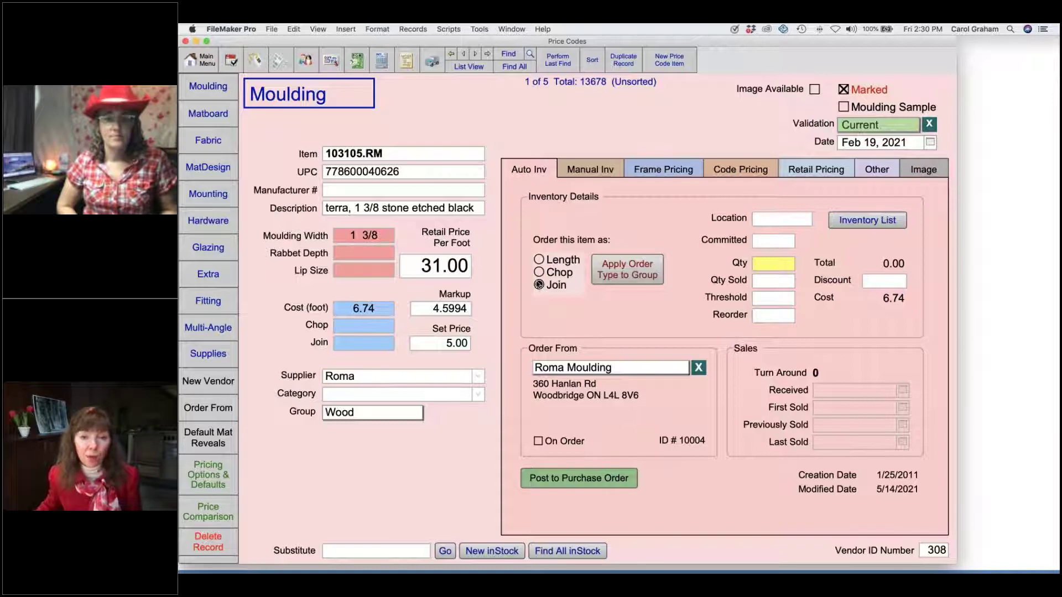
Fill in the group order type change with cost type Join, supplier Folkgraphis and group Wood, and cancel it.
{"action": "left_click", "coordinate": [618, 274]}
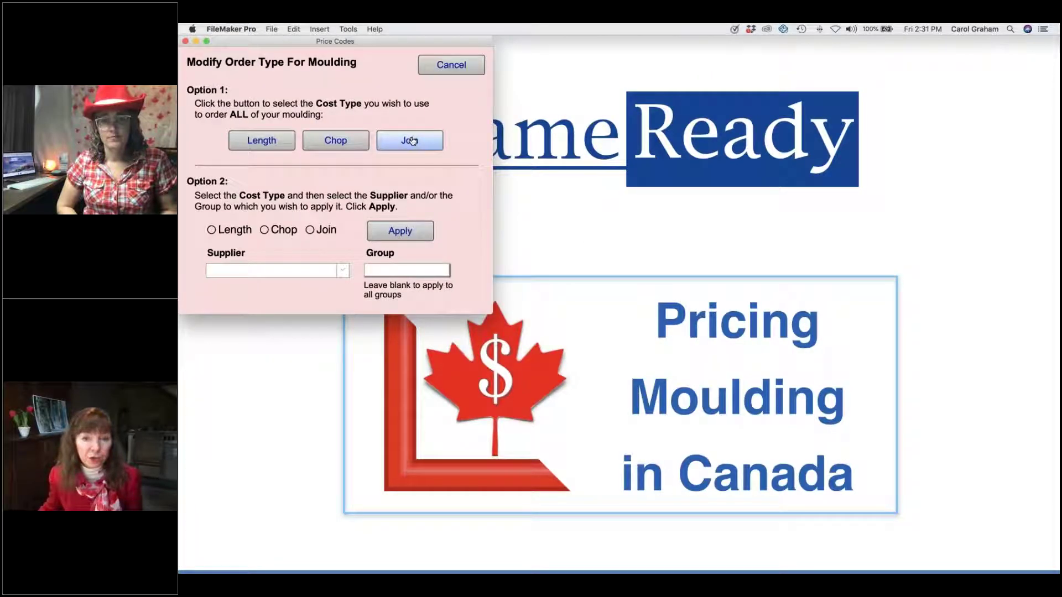
{"action": "left_click", "coordinate": [342, 272]}
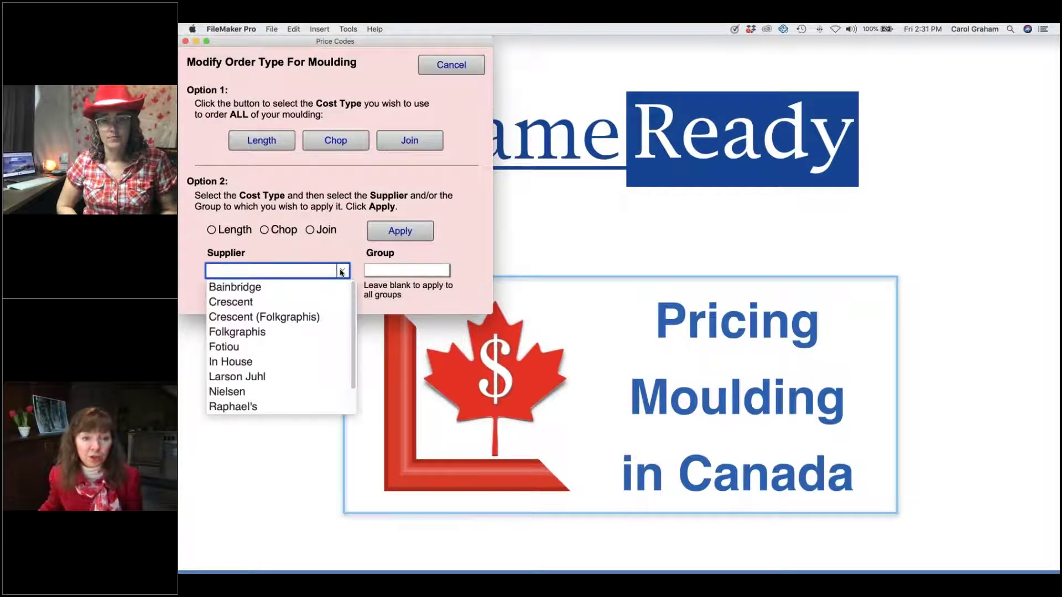
{"action": "left_click", "coordinate": [245, 332]}
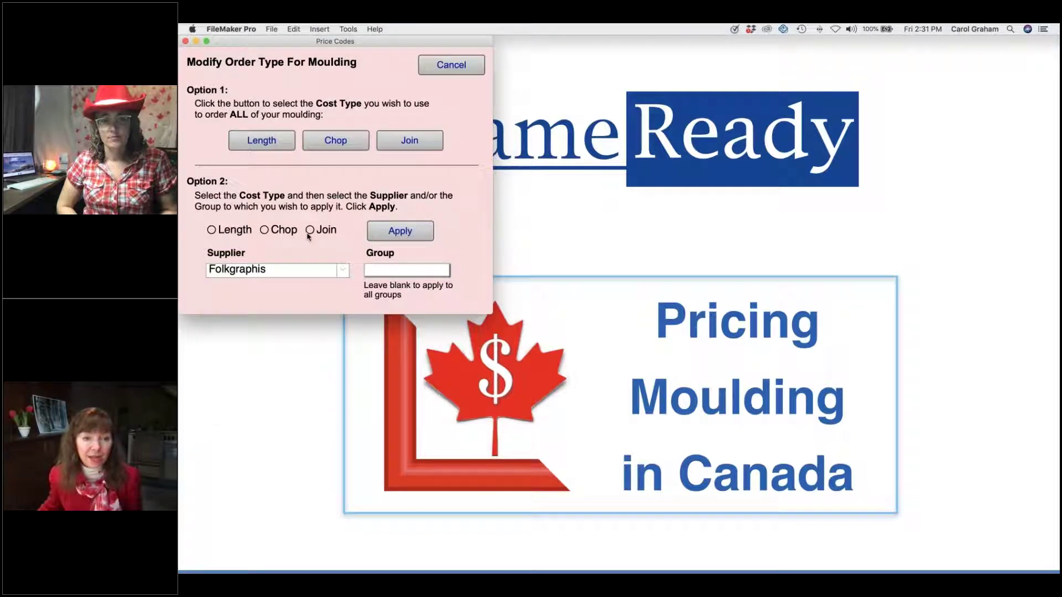
{"action": "left_click", "coordinate": [310, 230]}
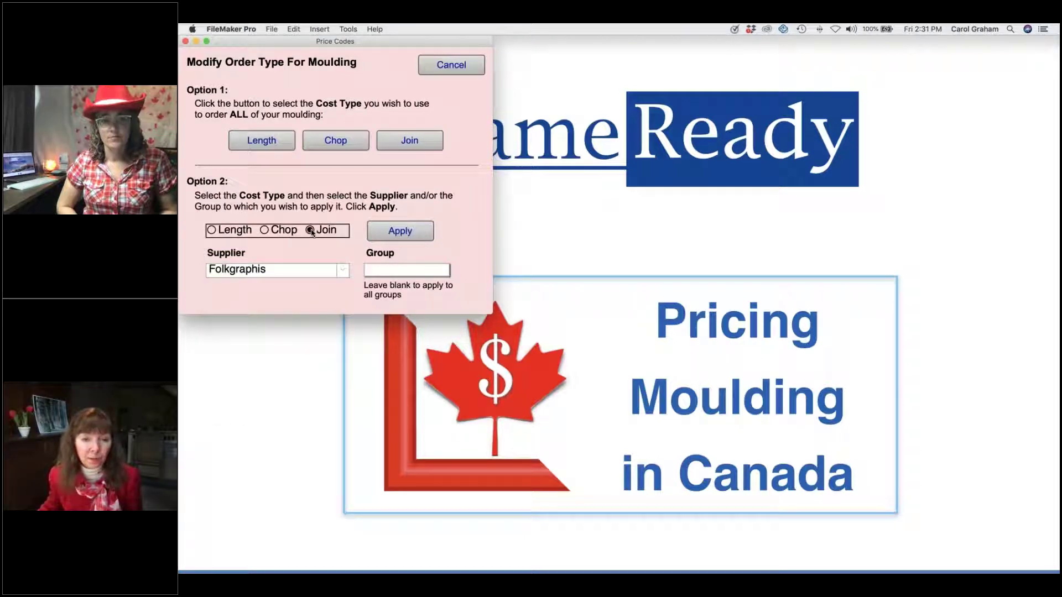
{"action": "left_click", "coordinate": [429, 270]}
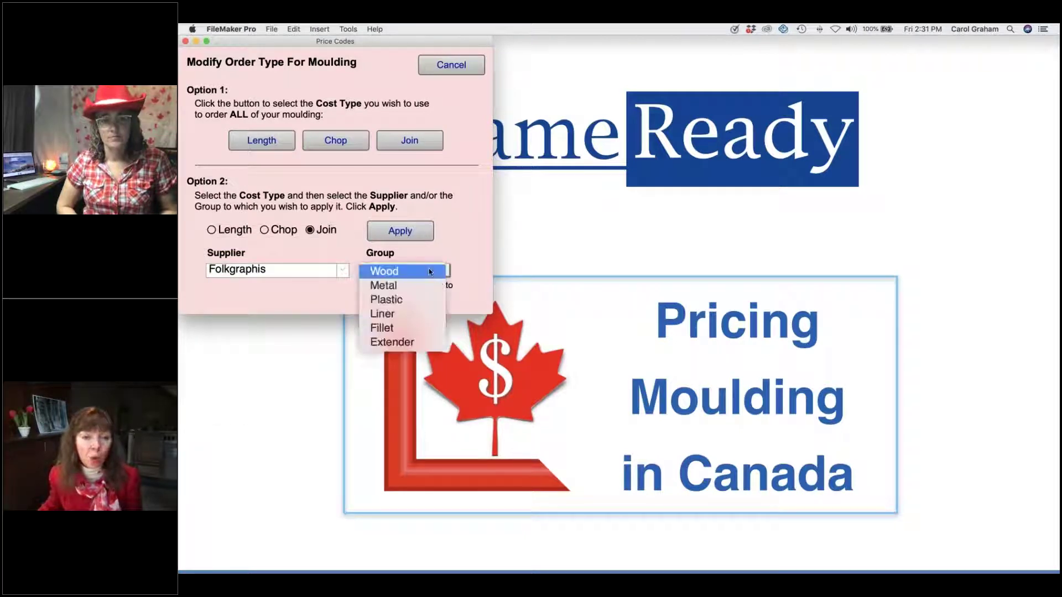
{"action": "left_click", "coordinate": [408, 273]}
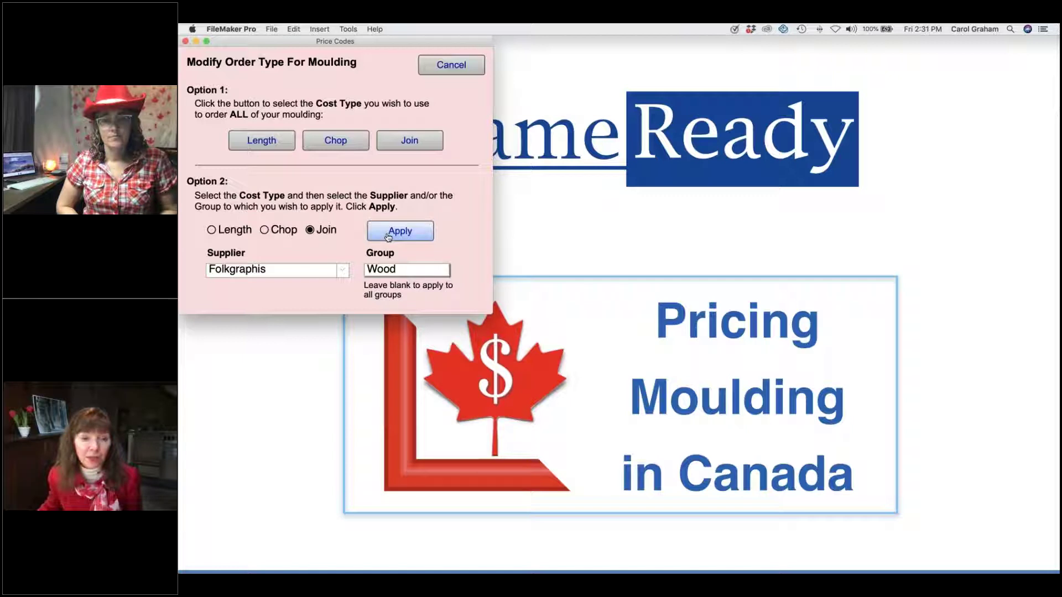
{"action": "left_click", "coordinate": [451, 65]}
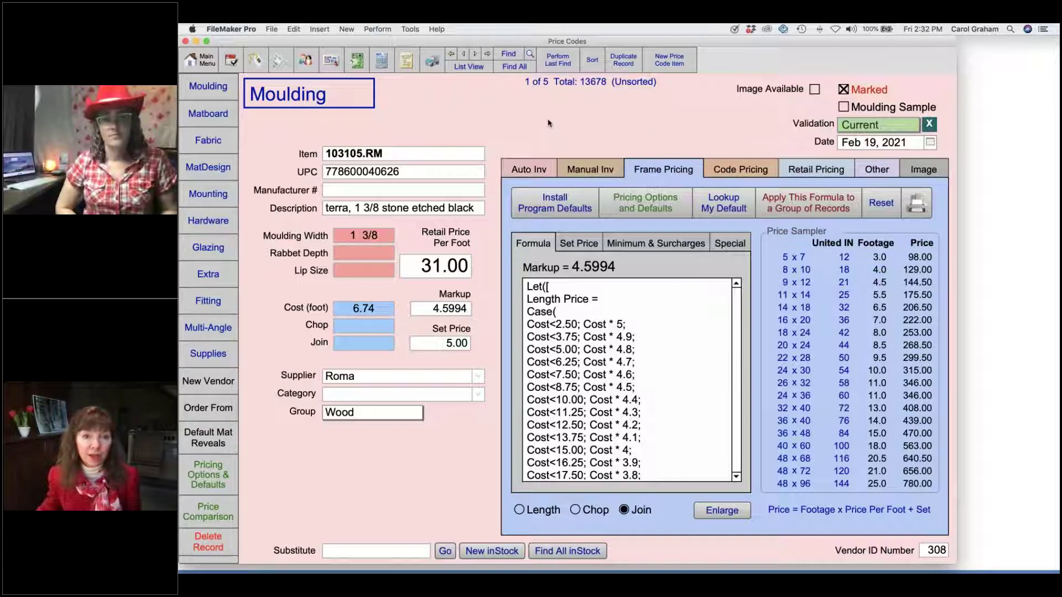
In the work order's Frame 1 details, change the order type of moulding 248151.LJ to Length and return to the order.
{"action": "left_click", "coordinate": [407, 62]}
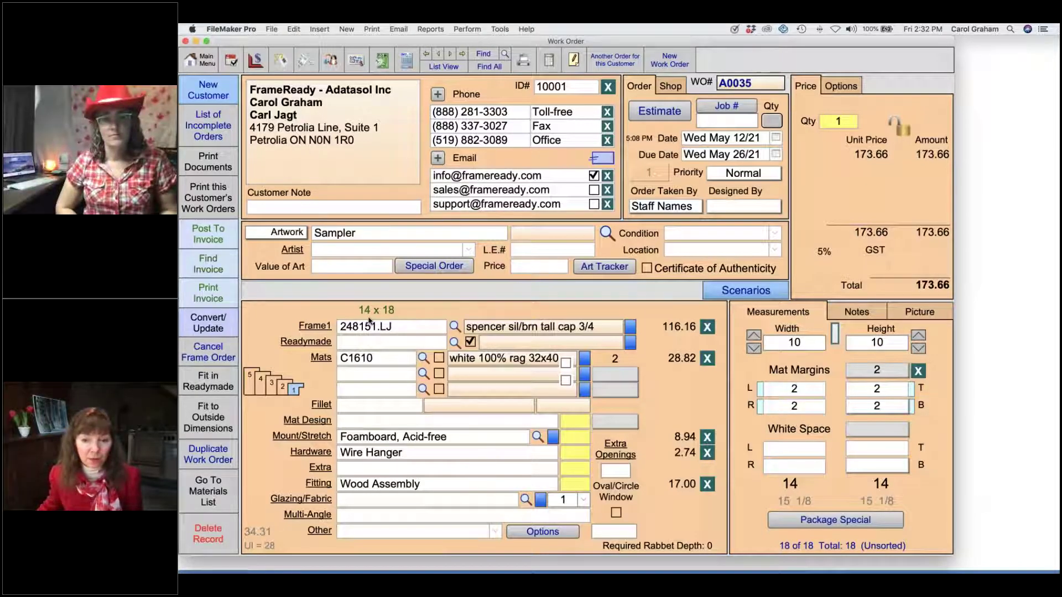
{"action": "left_click", "coordinate": [323, 327]}
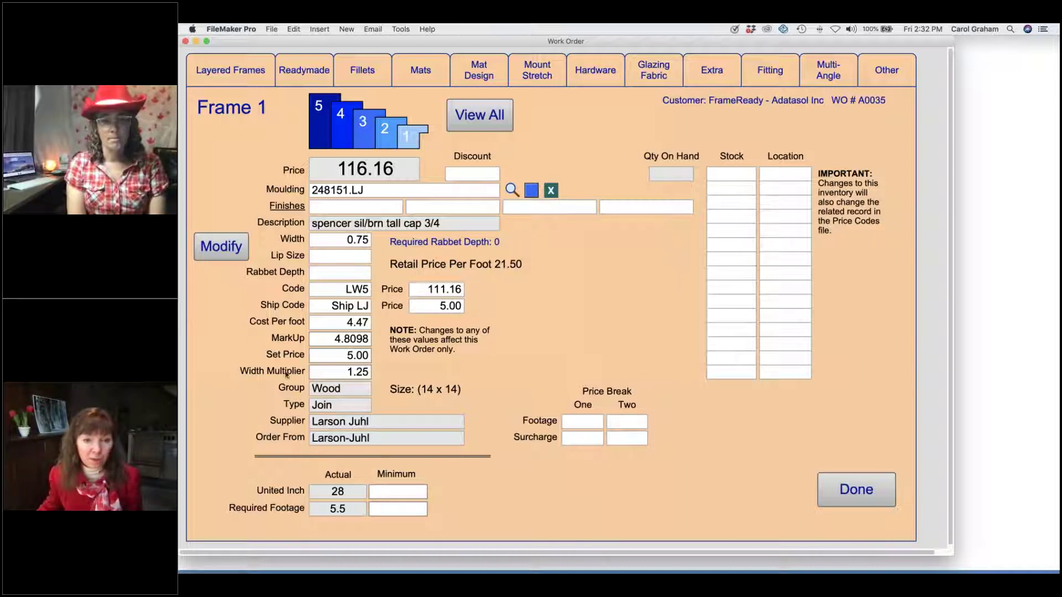
{"action": "left_click", "coordinate": [216, 251]}
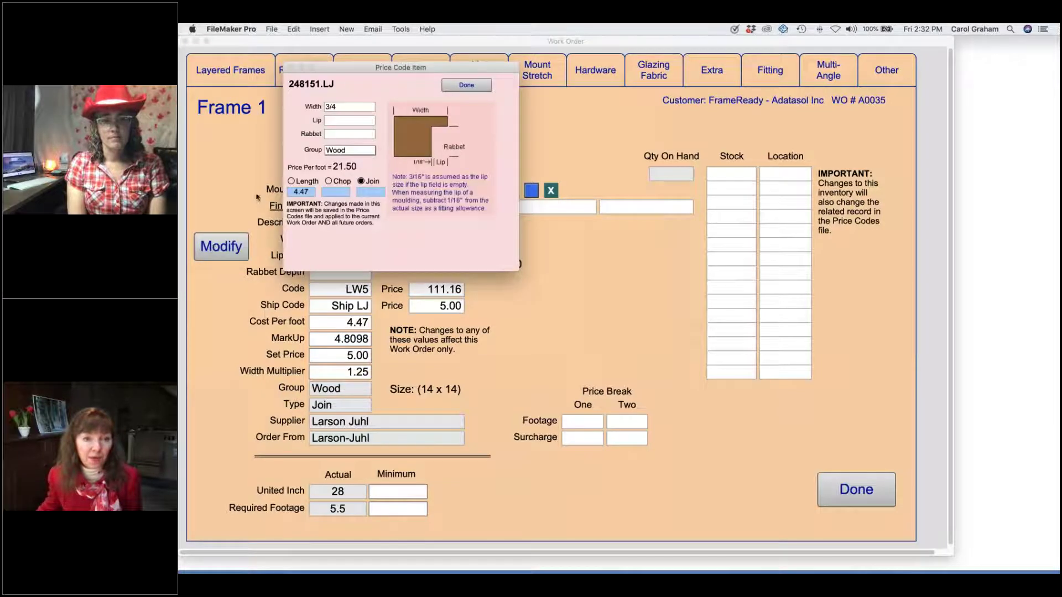
{"action": "left_click", "coordinate": [291, 182]}
{"action": "left_click", "coordinate": [328, 181]}
{"action": "left_click", "coordinate": [292, 182]}
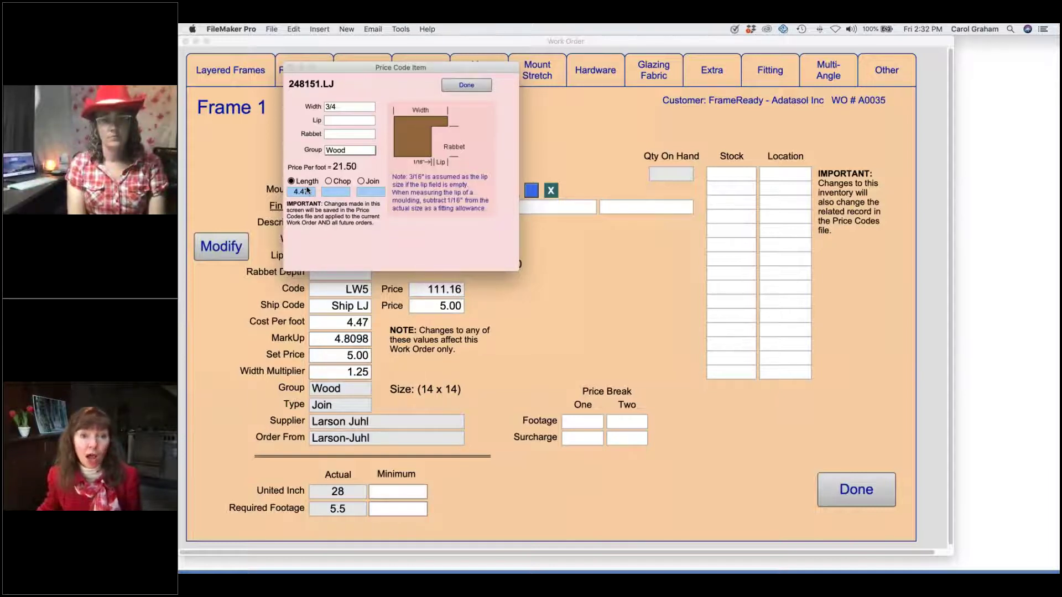
{"action": "left_click", "coordinate": [467, 85]}
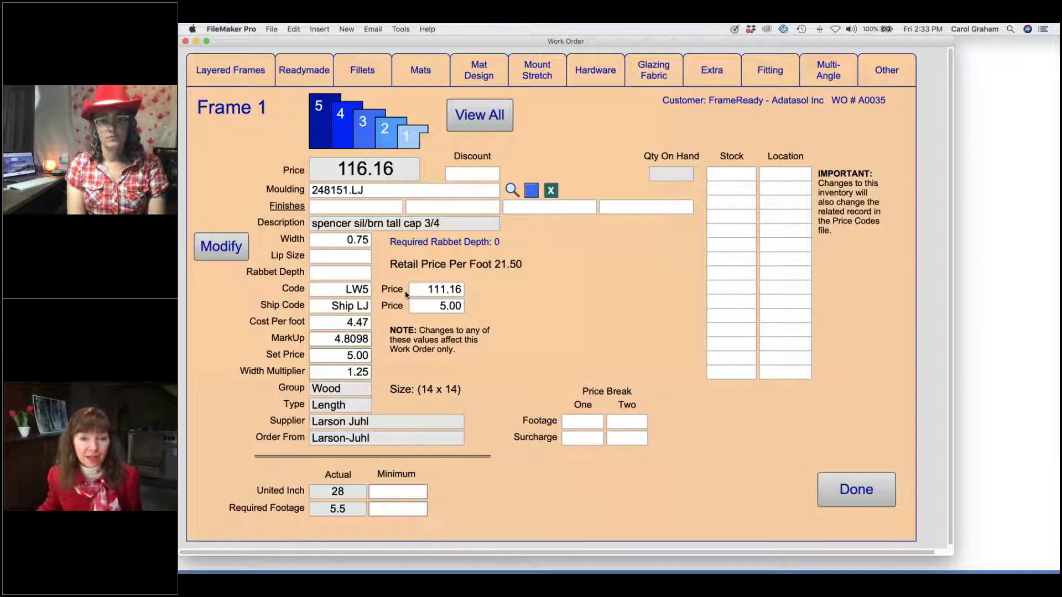
{"action": "left_click", "coordinate": [841, 484]}
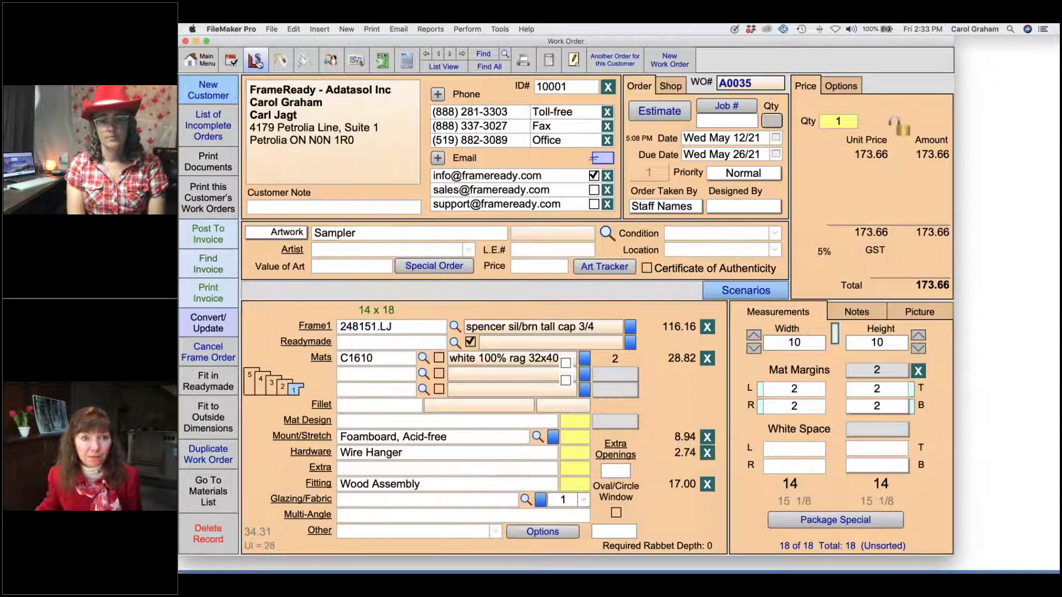
Return to the moulding price codes and show Join Wholesale Cost.pdf in Preview.
{"action": "left_click", "coordinate": [256, 61]}
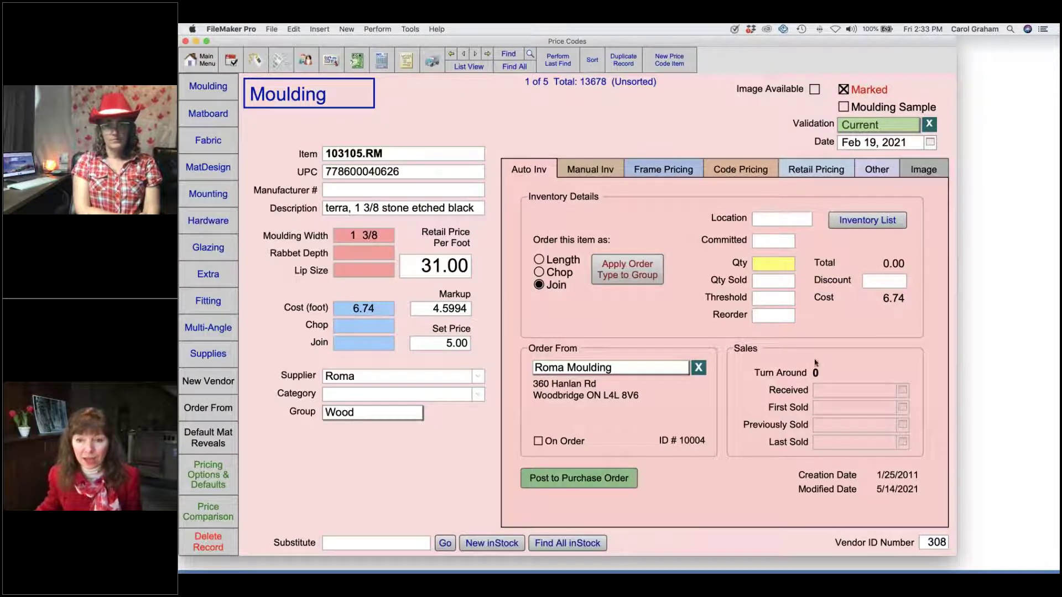
{"action": "mouse_move", "coordinate": [998, 562]}
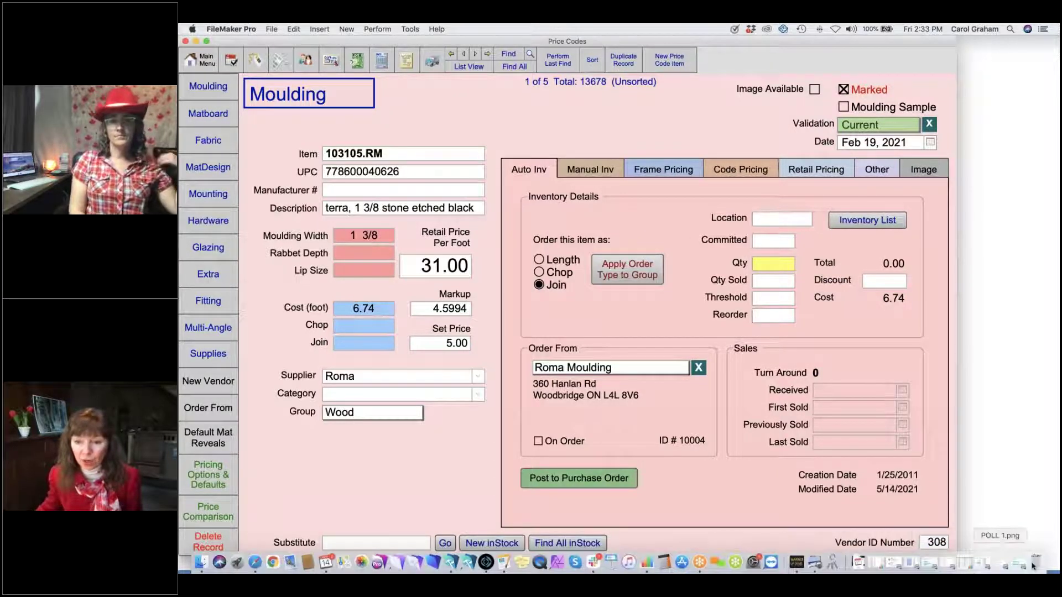
{"action": "left_click", "coordinate": [986, 564]}
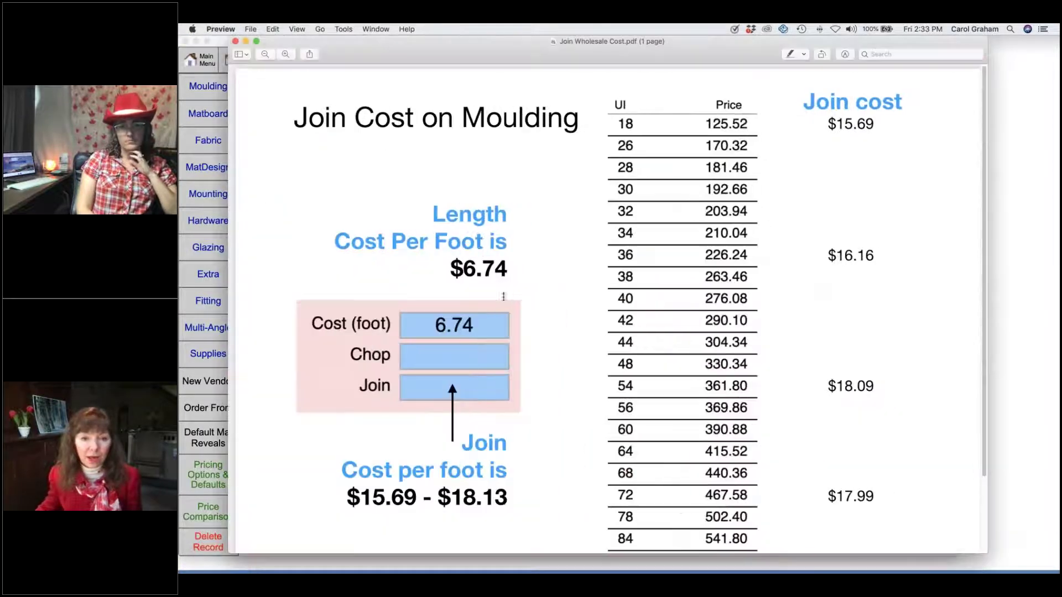
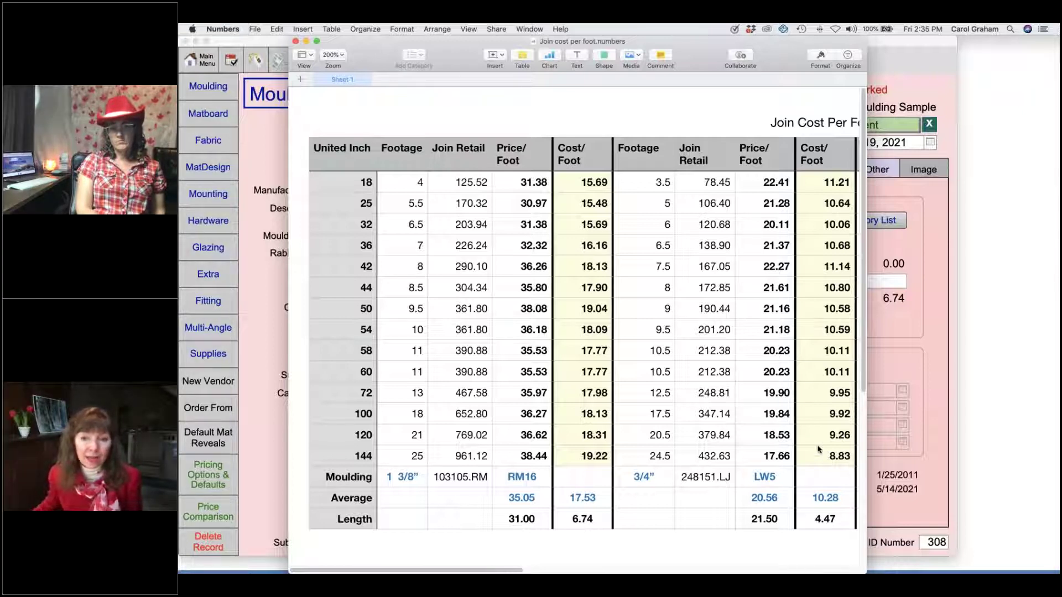
Examine the cost per foot columns across the Join cost per foot.numbers spreadsheet and minimize it.
{"action": "scroll", "coordinate": [819, 449], "scroll_direction": "right", "scroll_amount": 5}
{"action": "scroll", "coordinate": [819, 449], "scroll_direction": "right", "scroll_amount": 5}
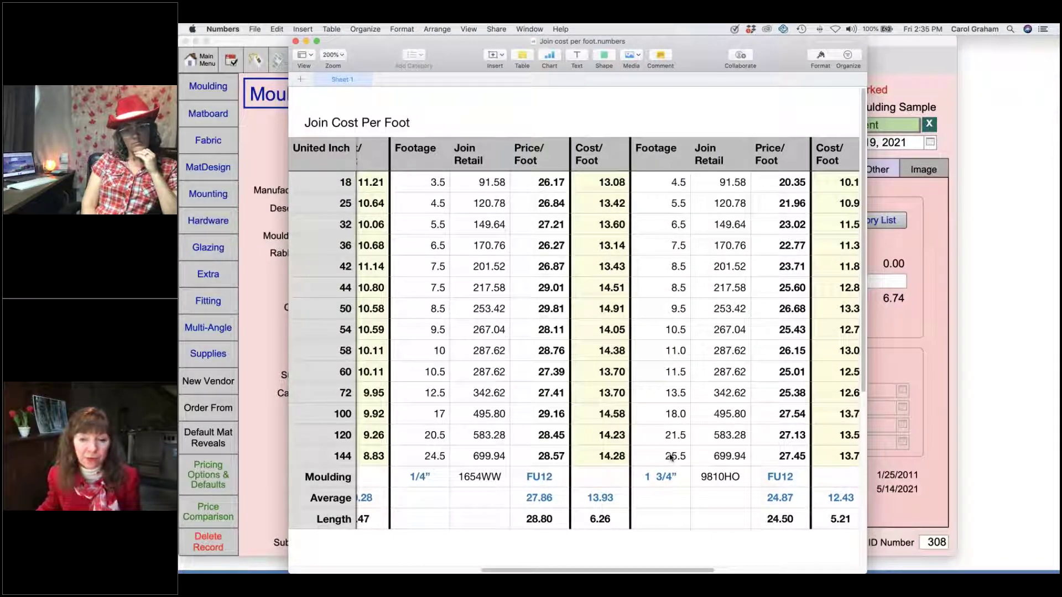
{"action": "scroll", "coordinate": [671, 456], "scroll_direction": "right", "scroll_amount": 3}
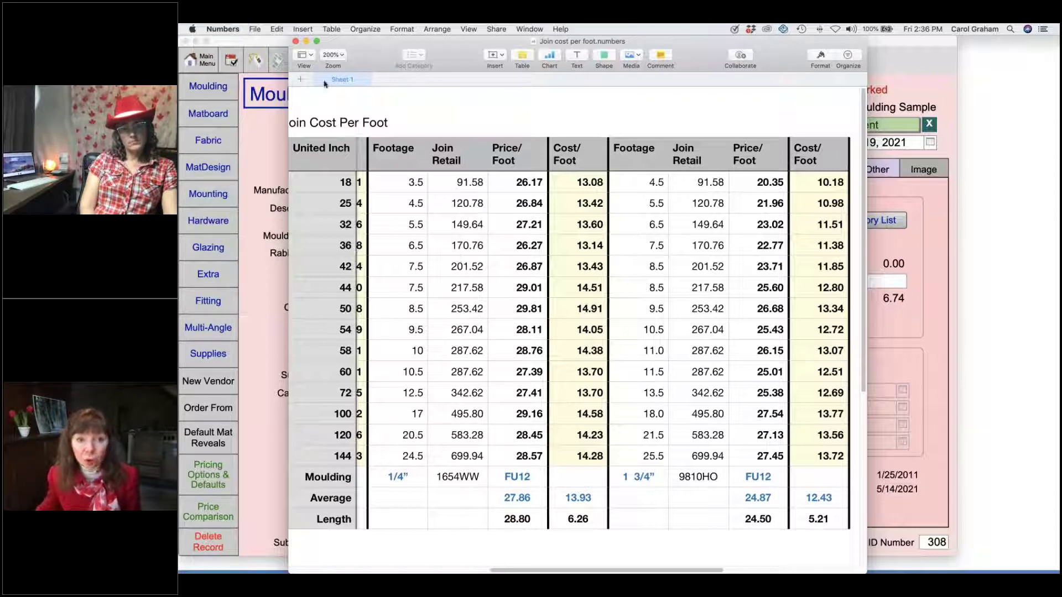
{"action": "left_click", "coordinate": [306, 43]}
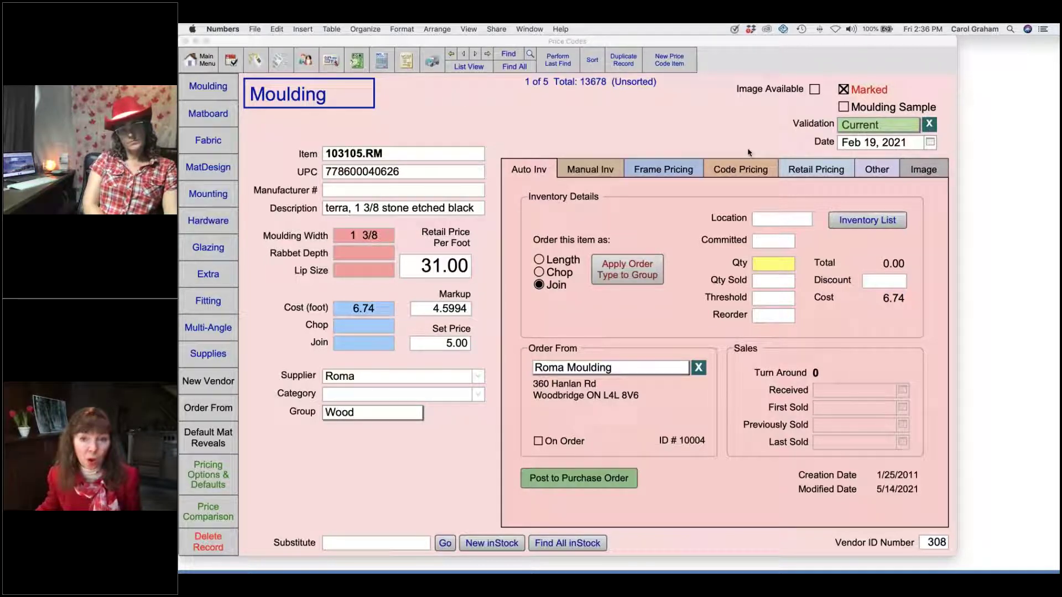
View the price table of code RM016 for item 103105.RM and close it.
{"action": "left_click", "coordinate": [748, 169]}
{"action": "left_click", "coordinate": [747, 169]}
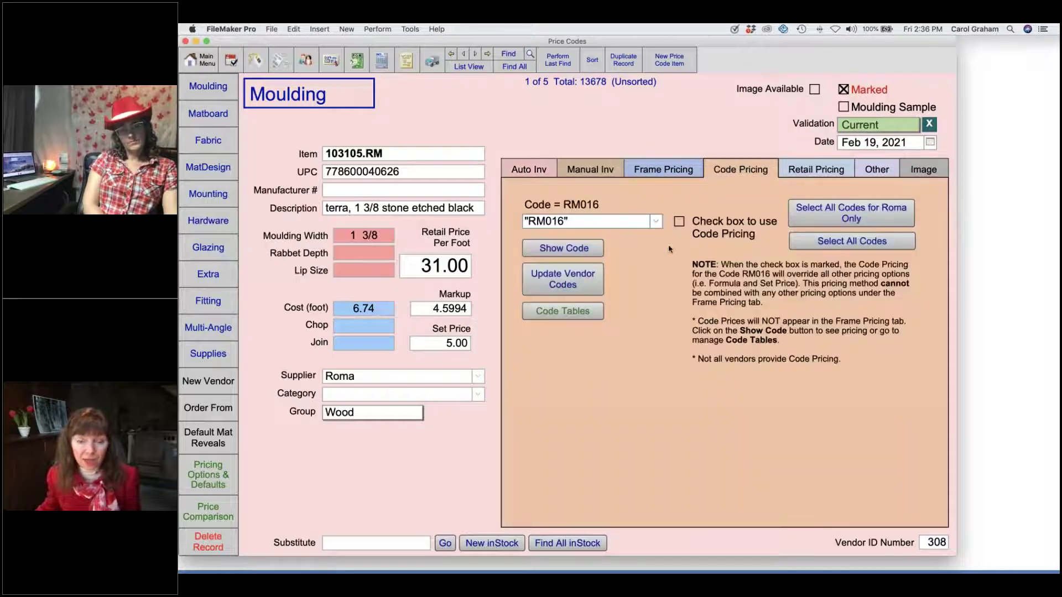
{"action": "left_click", "coordinate": [595, 251]}
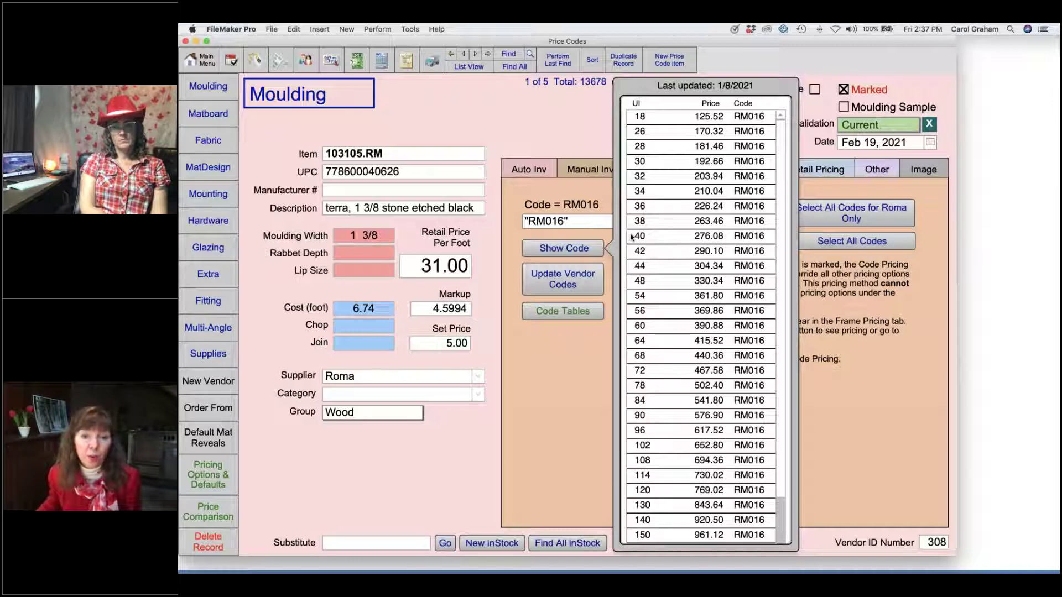
{"action": "left_click", "coordinate": [563, 278]}
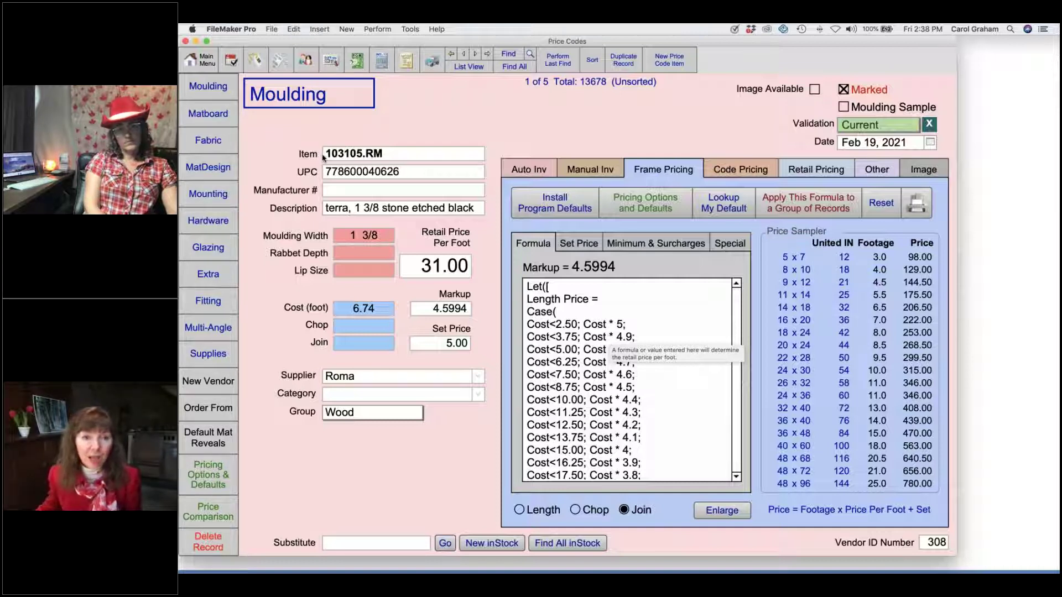
Hide FileMaker Pro, show the supplier question in POLL 2.png in Preview and minimize it.
{"action": "left_click", "coordinate": [231, 29]}
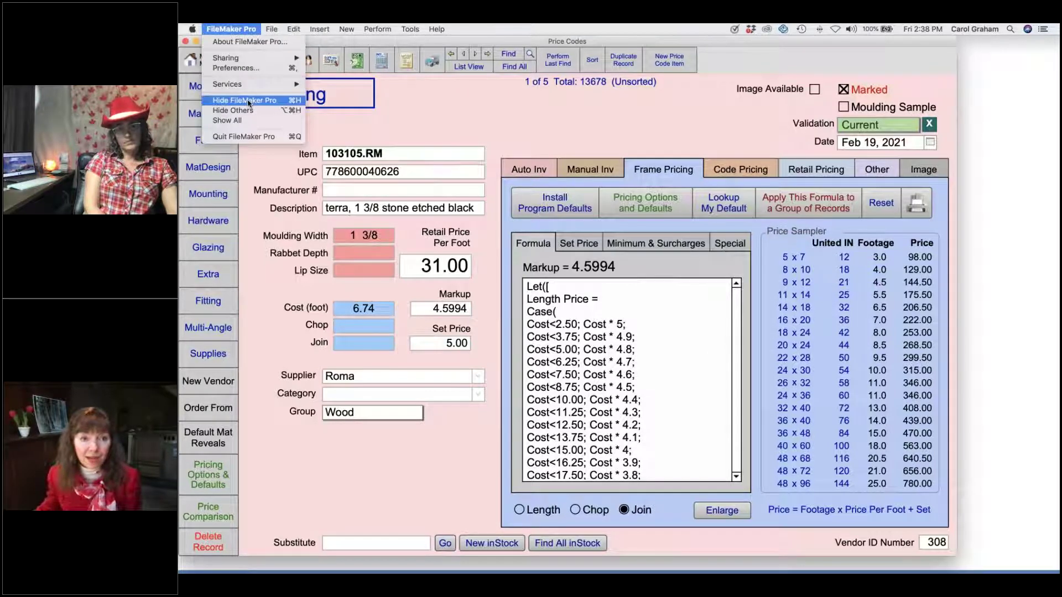
{"action": "left_click", "coordinate": [249, 102]}
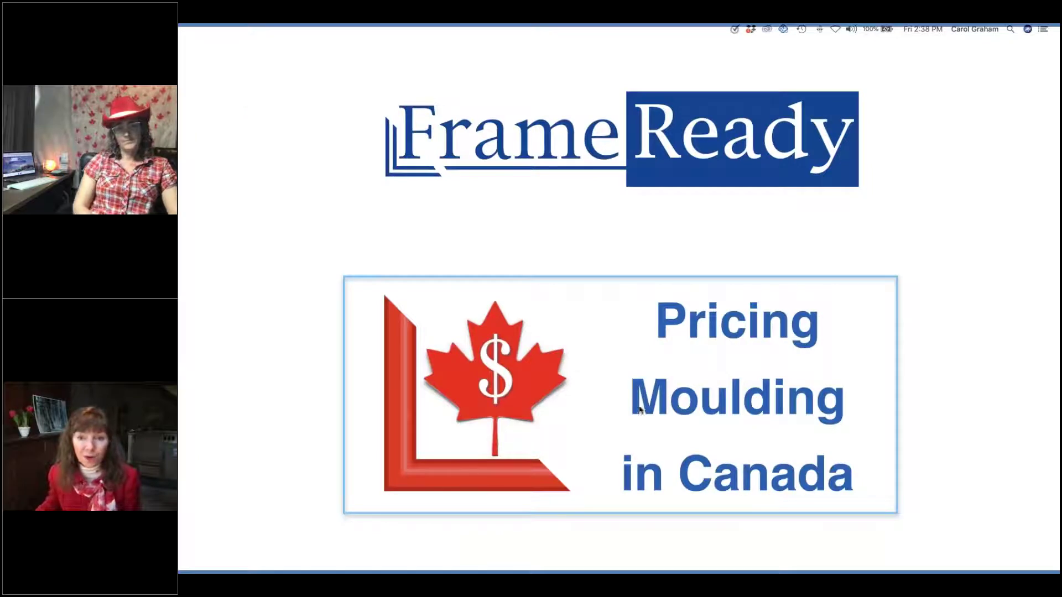
{"action": "mouse_move", "coordinate": [874, 572]}
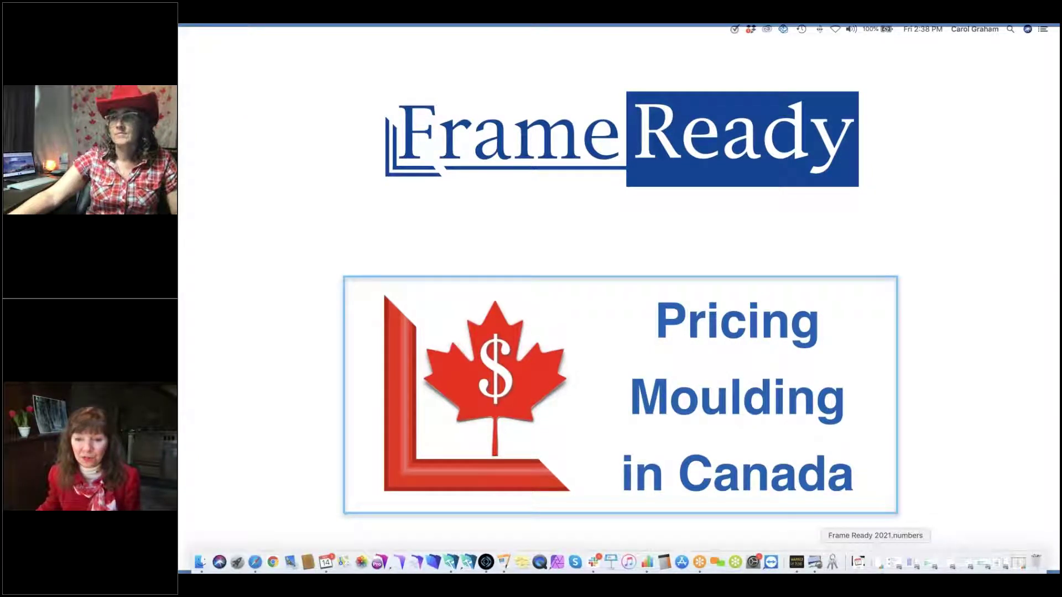
{"action": "left_click", "coordinate": [946, 564]}
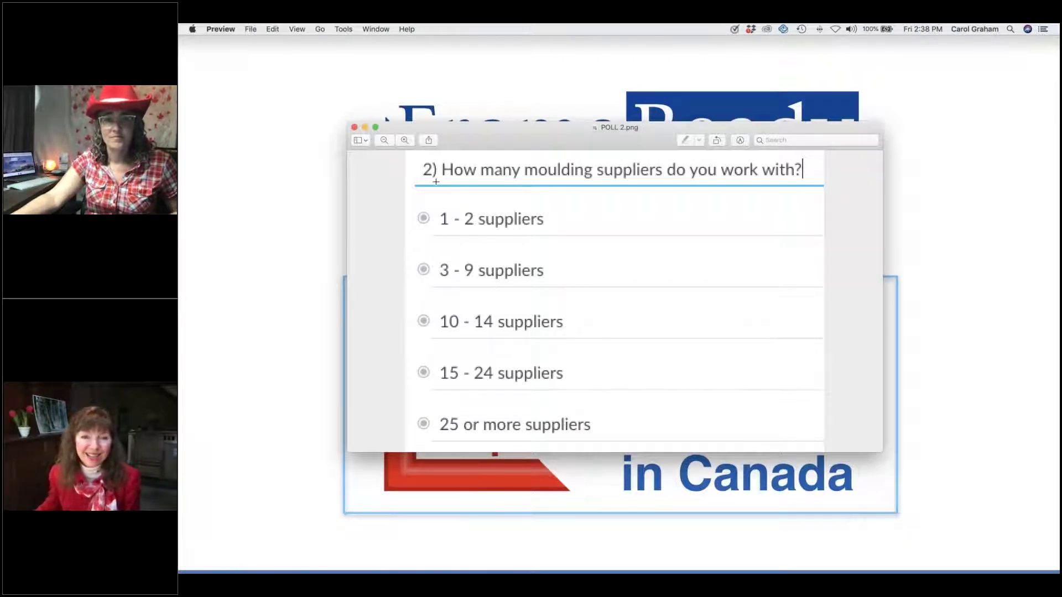
{"action": "left_click", "coordinate": [365, 128]}
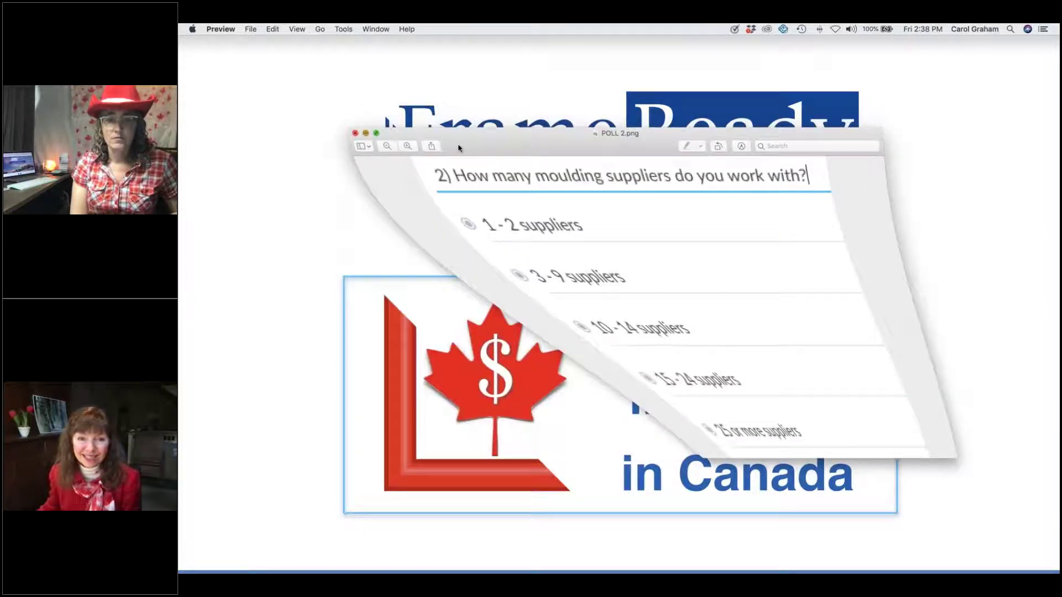
Show the poll results in RESULTS 2.png, minimize the image and switch back to FileMaker Pro.
{"action": "left_click", "coordinate": [927, 567]}
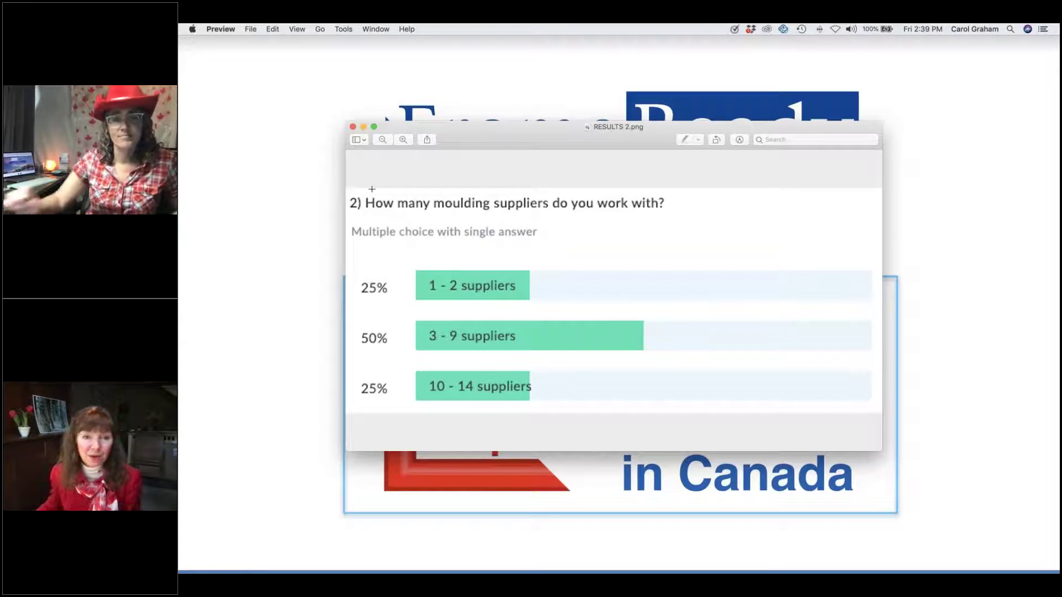
{"action": "left_click", "coordinate": [363, 127]}
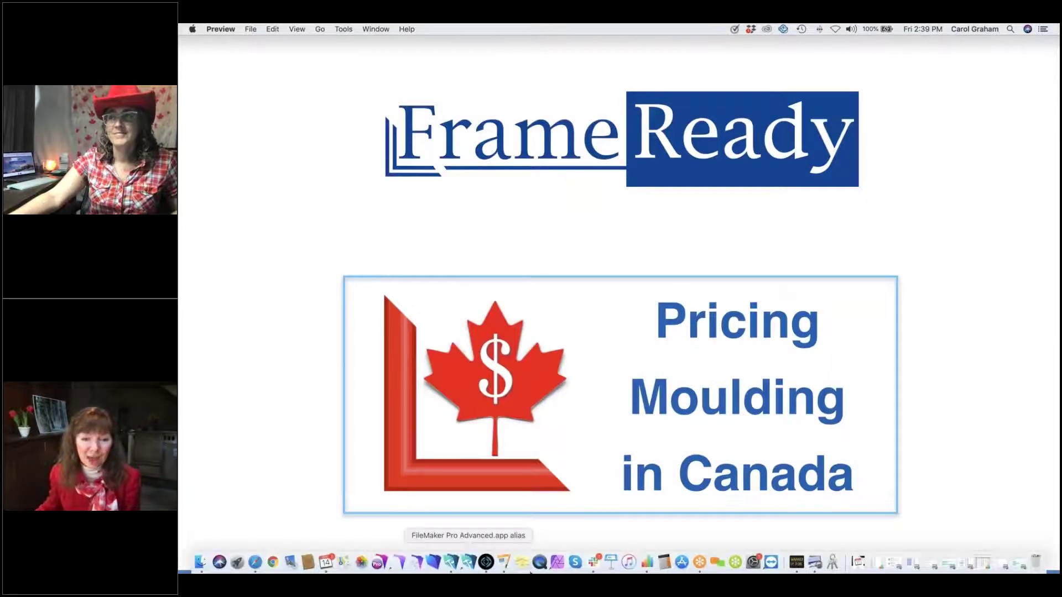
{"action": "left_click", "coordinate": [486, 563]}
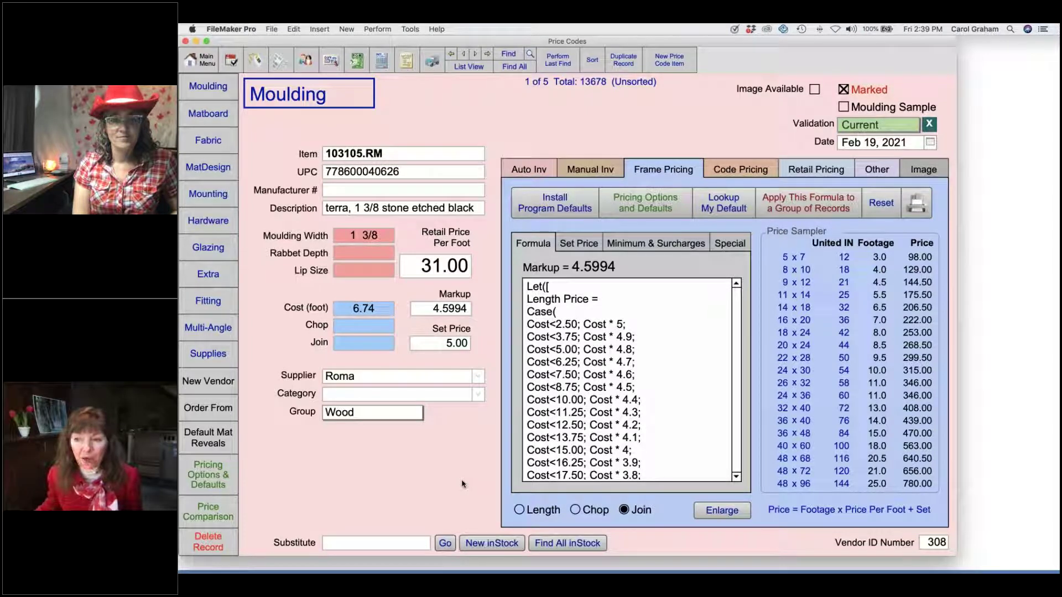
Review the RM016 code prices by united inch for moulding 103105.RM again and close the table.
{"action": "left_click", "coordinate": [749, 172]}
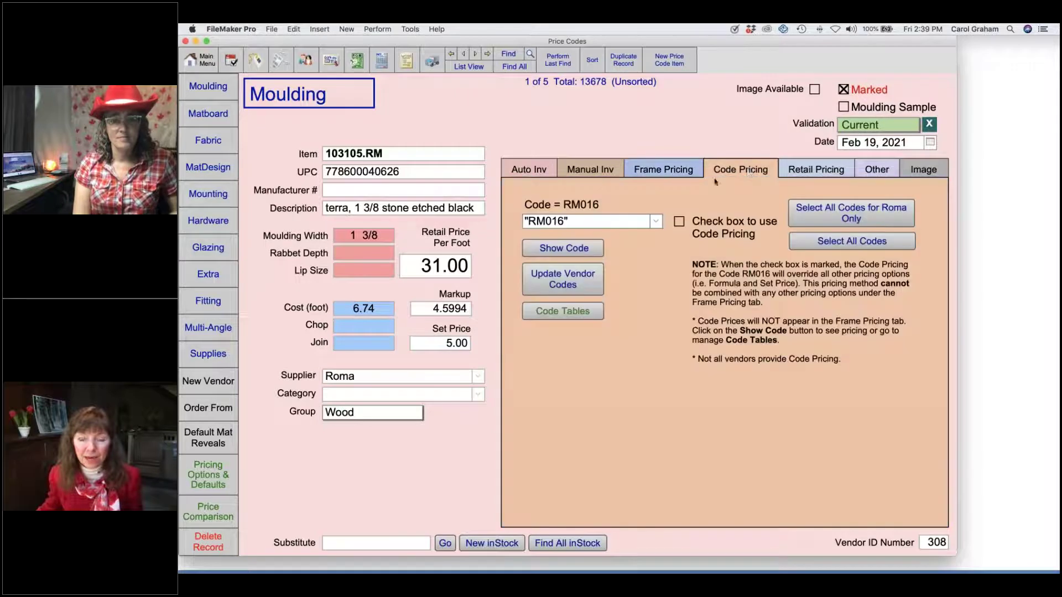
{"action": "left_click", "coordinate": [589, 249]}
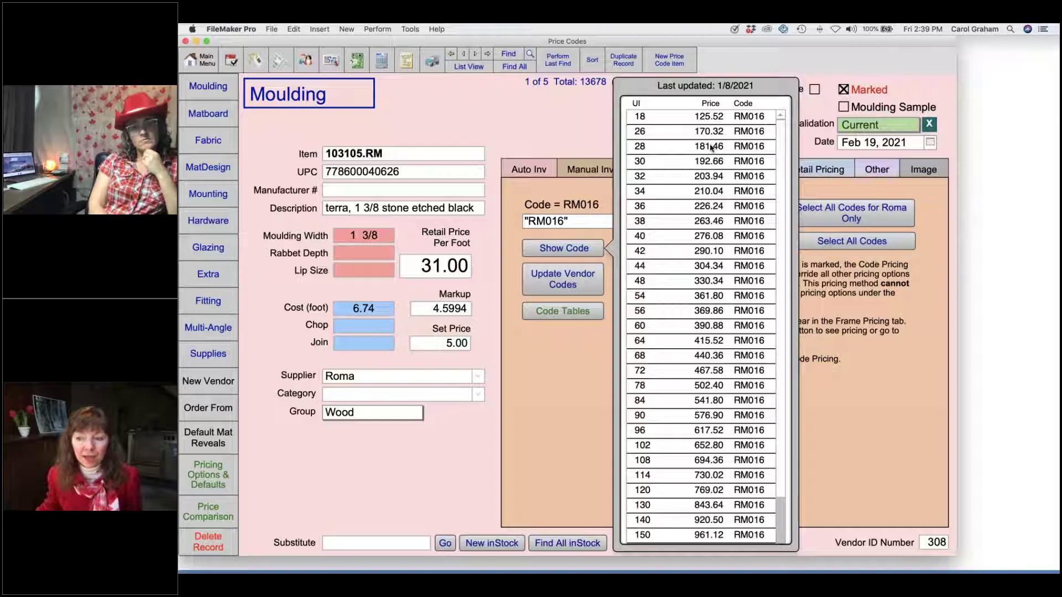
{"action": "left_click", "coordinate": [595, 190]}
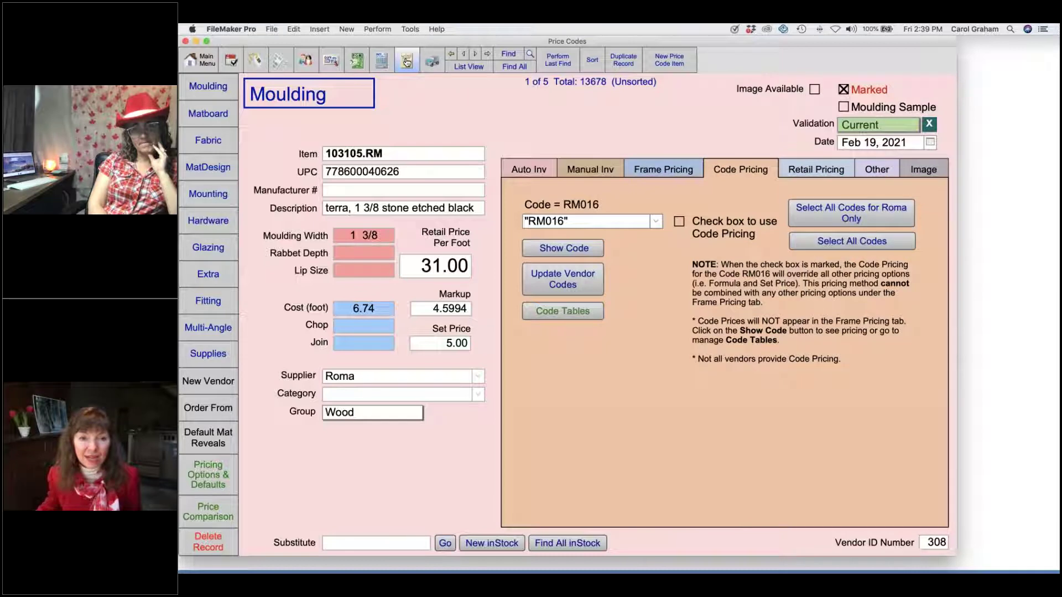
Go to work order A0035, view the Frame 1 details of moulding 248151.LJ and return to the order.
{"action": "left_click", "coordinate": [407, 62]}
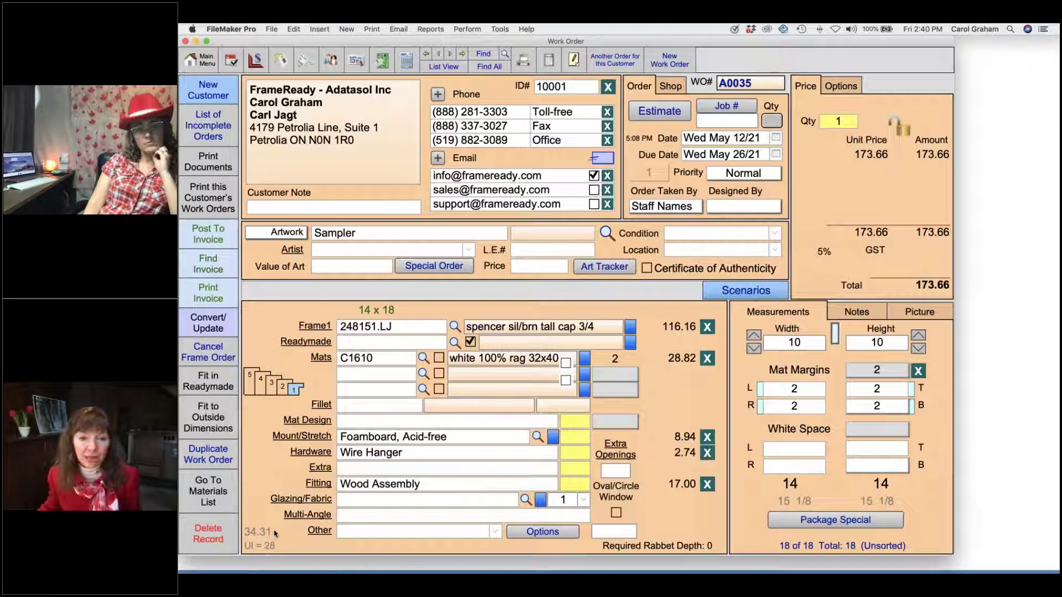
{"action": "left_click", "coordinate": [314, 327]}
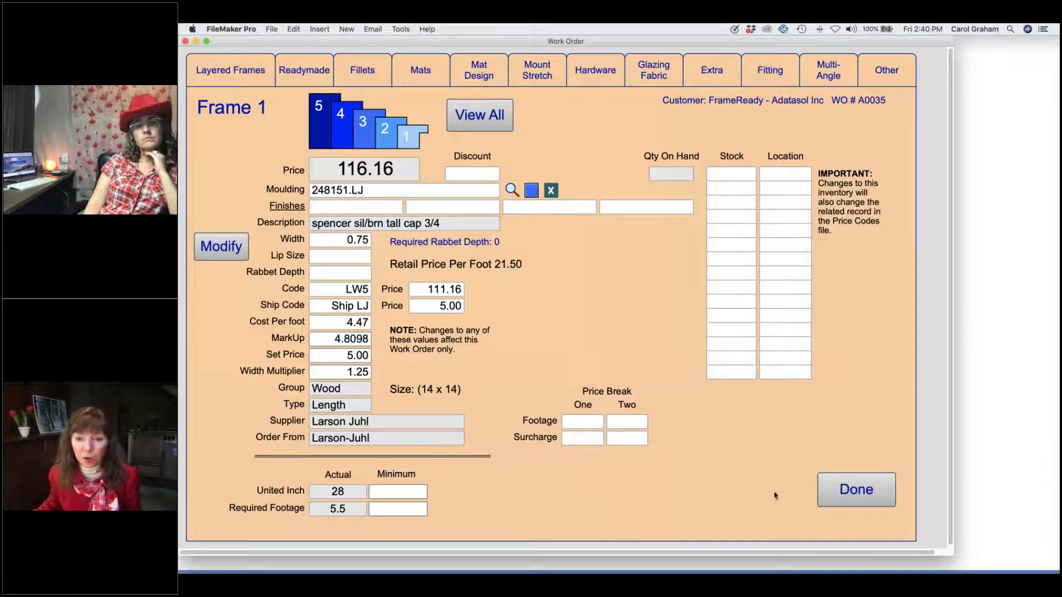
{"action": "left_click", "coordinate": [840, 499]}
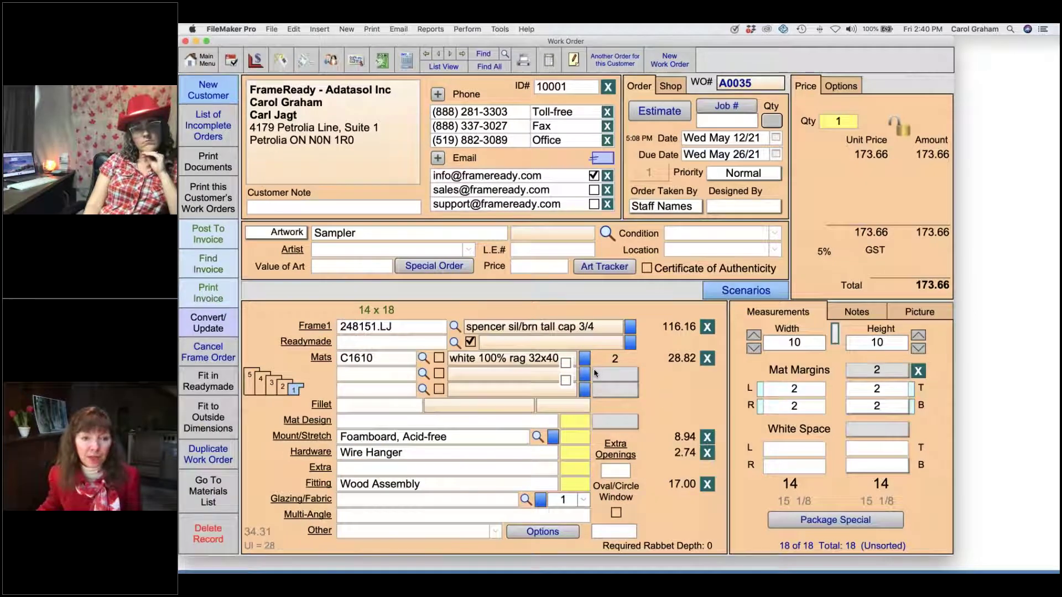
Open the price comparison of the marked mouldings from the price codes, select 103105.FGS and return to its record.
{"action": "left_click", "coordinate": [256, 59]}
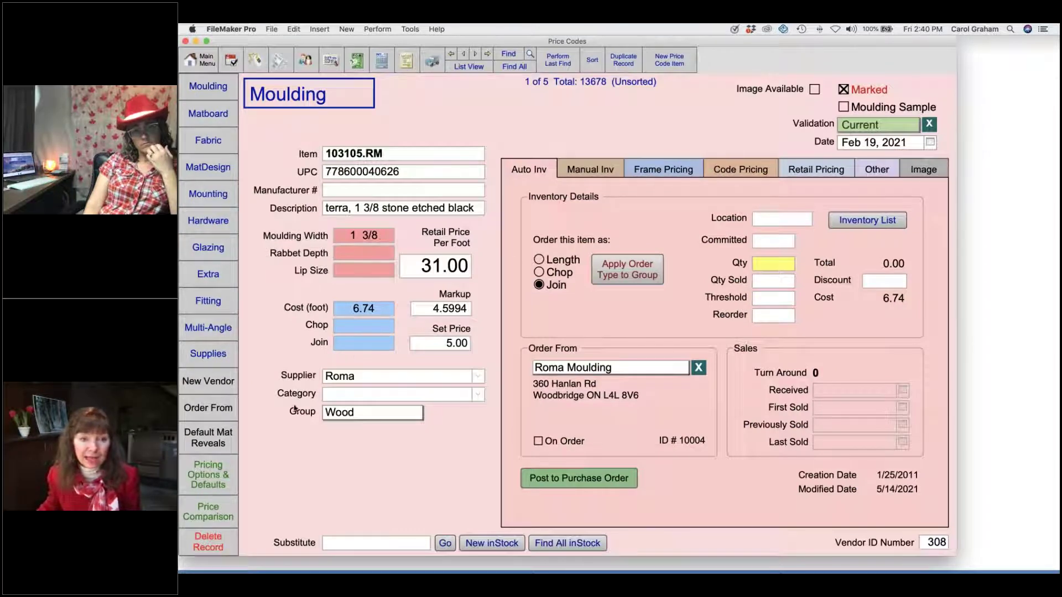
{"action": "left_click", "coordinate": [219, 513]}
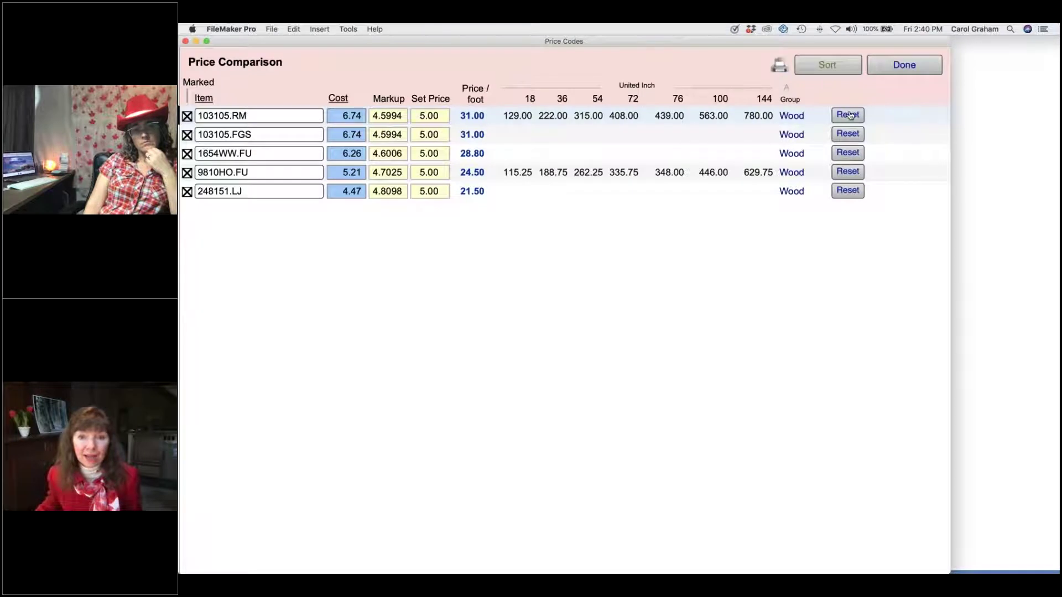
{"action": "left_click", "coordinate": [850, 116]}
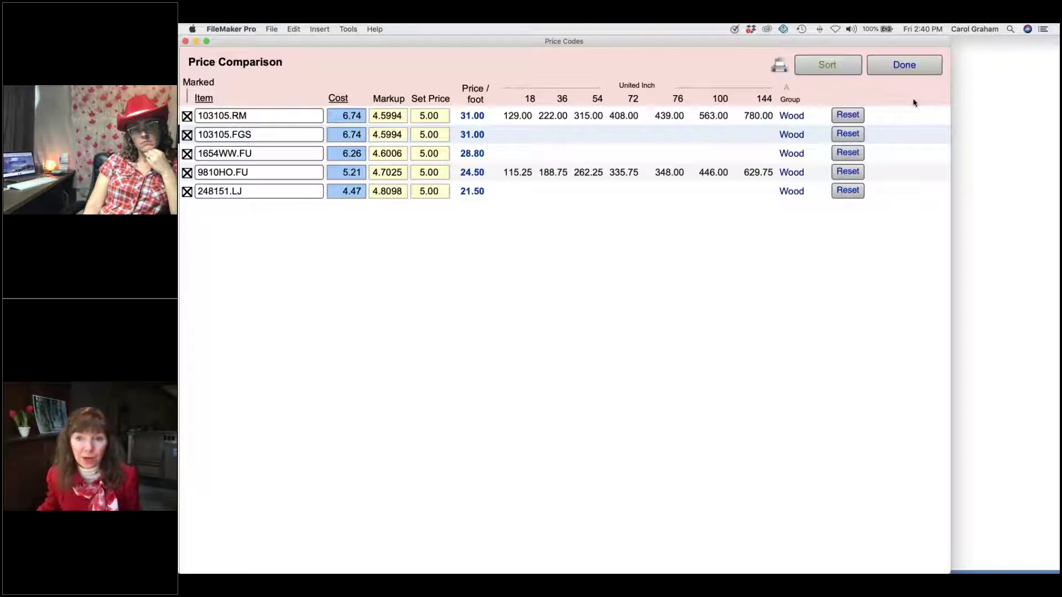
{"action": "left_click", "coordinate": [902, 69]}
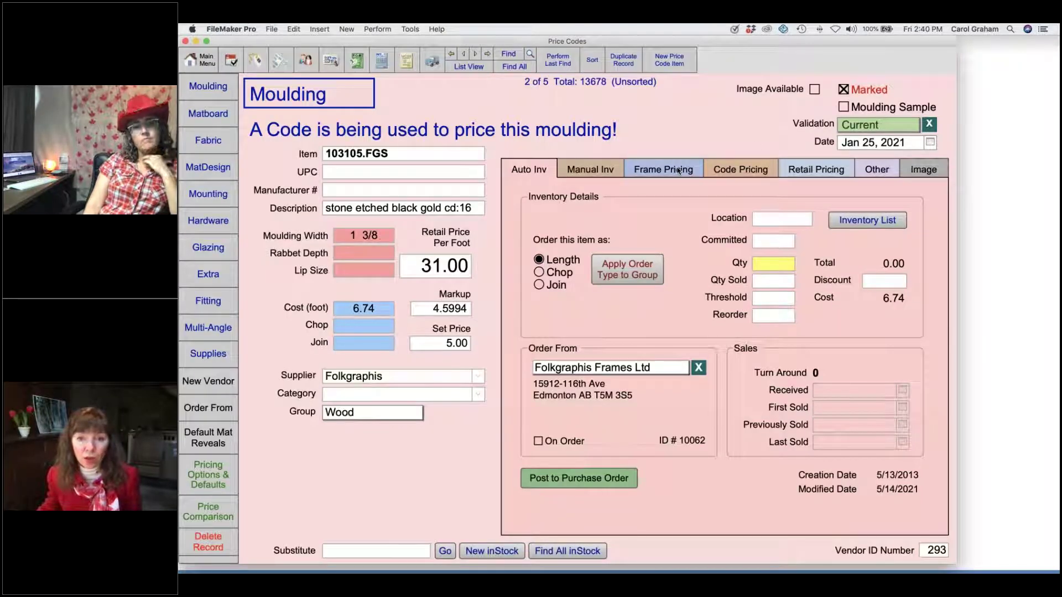
Check the frame pricing sampler and the RM016 code price table for moulding 103105.FGS, and close the table.
{"action": "left_click", "coordinate": [678, 171]}
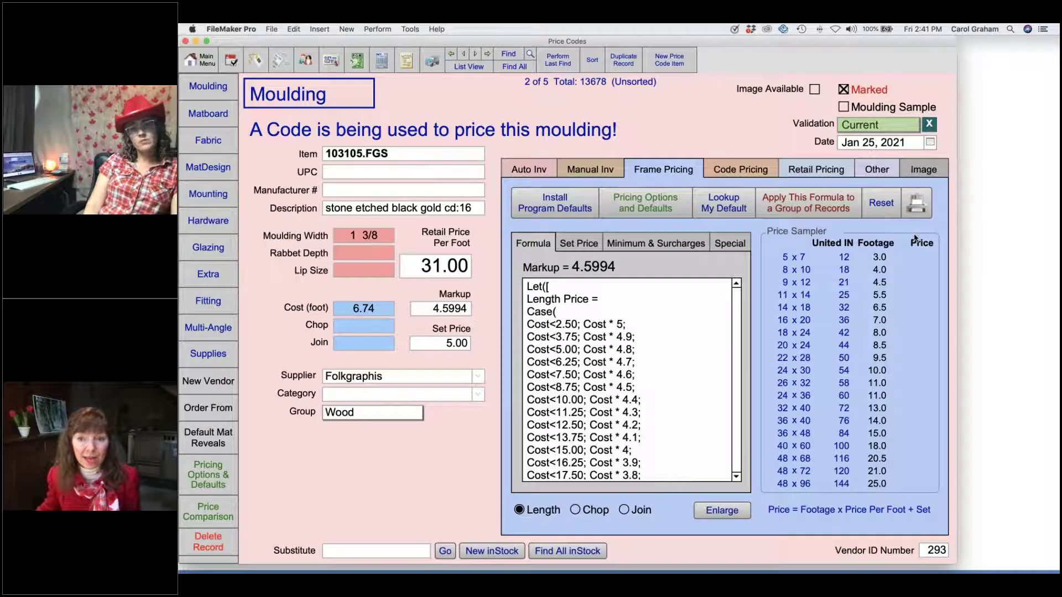
{"action": "left_click", "coordinate": [750, 169]}
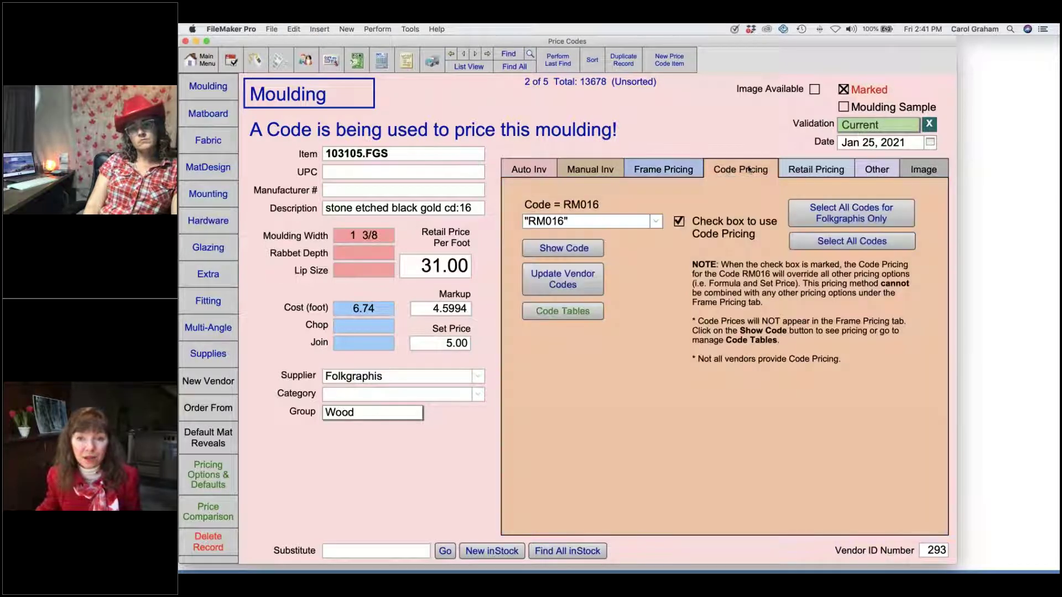
{"action": "left_click", "coordinate": [597, 252]}
{"action": "left_click", "coordinate": [596, 252]}
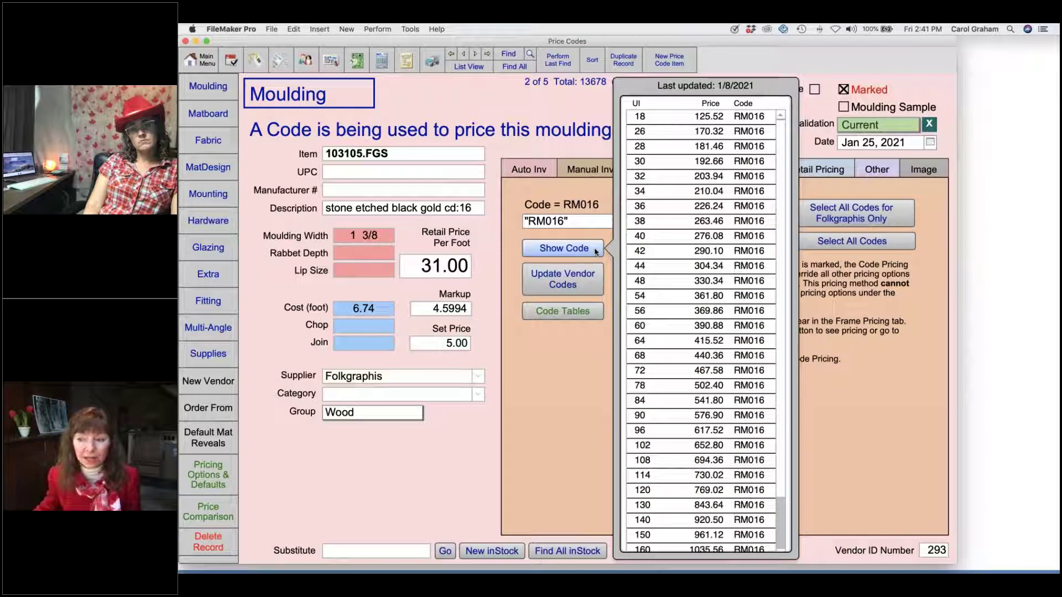
{"action": "left_click", "coordinate": [551, 340]}
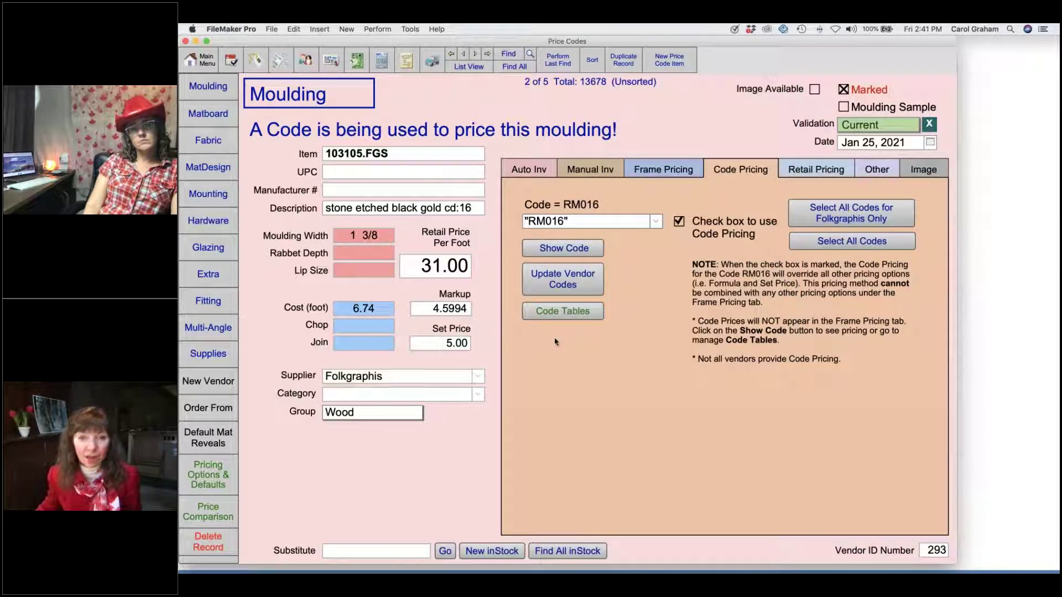
From the frame pricing of 103105.FGS, prepare a 20% retail price increase for all moulding with Adjust Pricing By A Percent.
{"action": "left_click", "coordinate": [678, 170]}
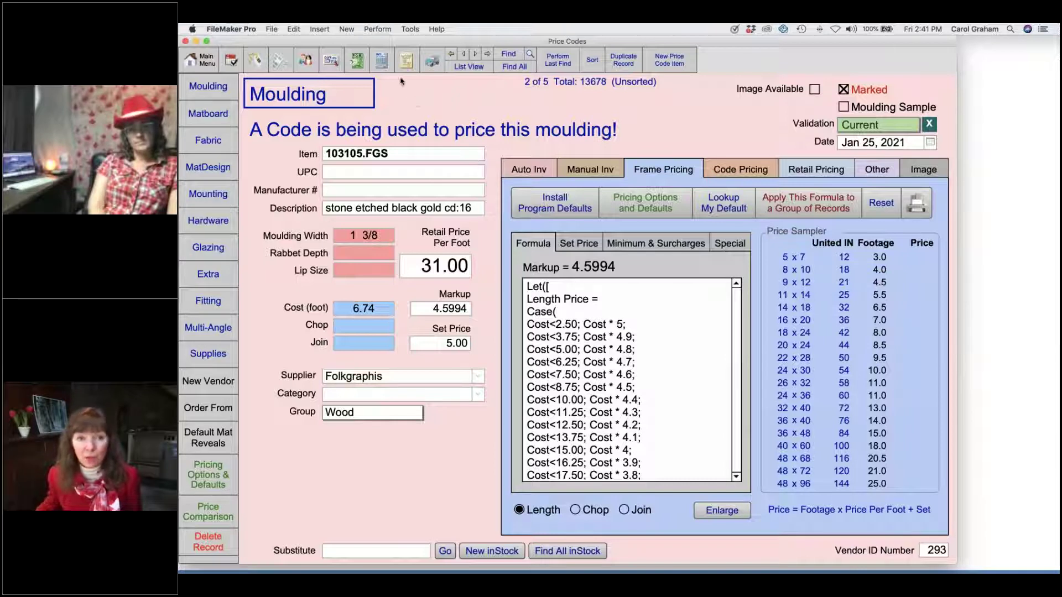
{"action": "left_click", "coordinate": [379, 30]}
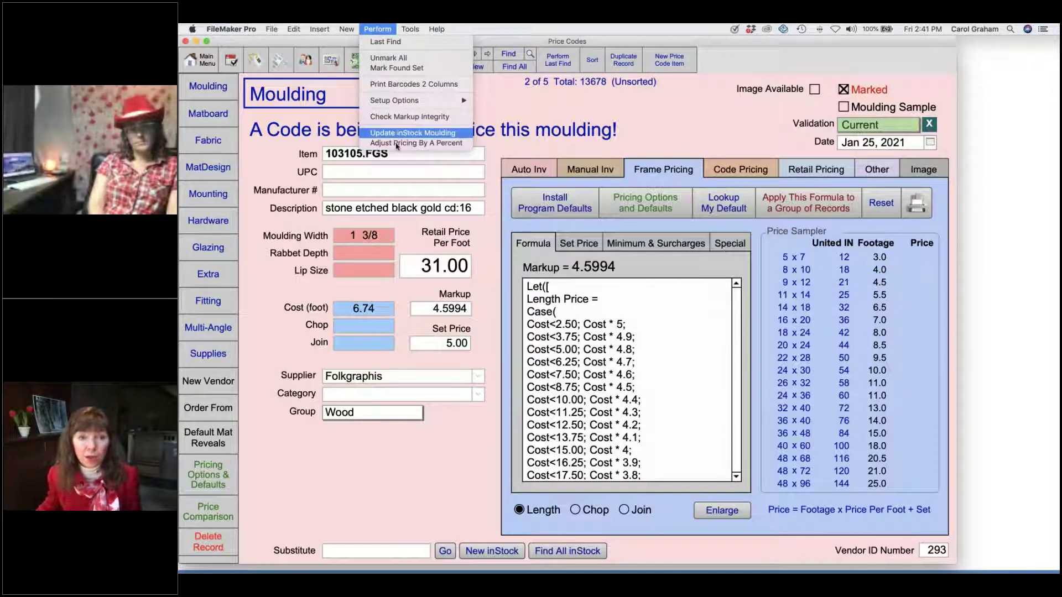
{"action": "left_click", "coordinate": [451, 143]}
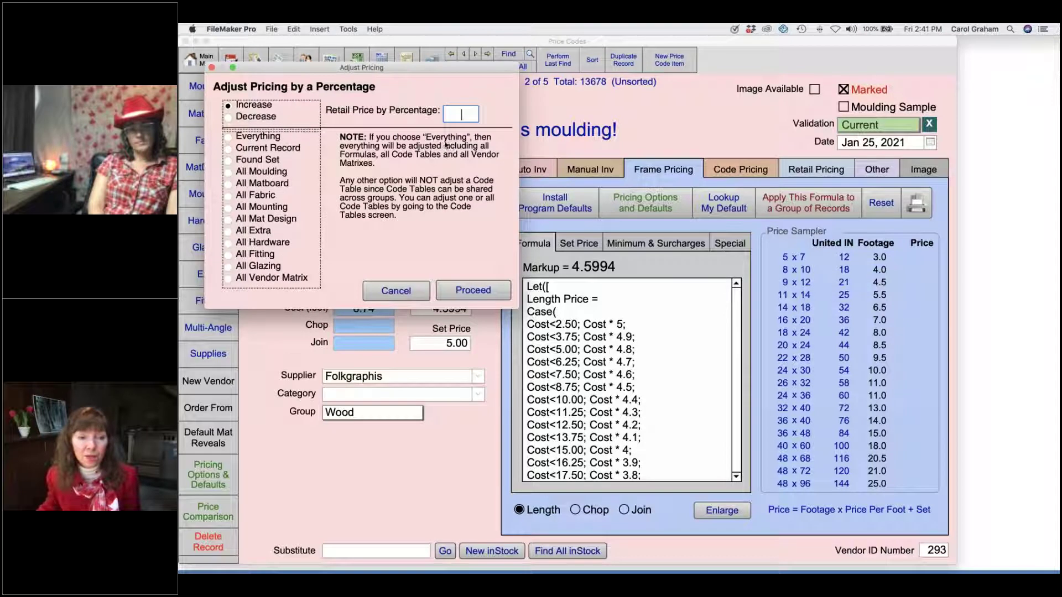
{"action": "left_click", "coordinate": [255, 174]}
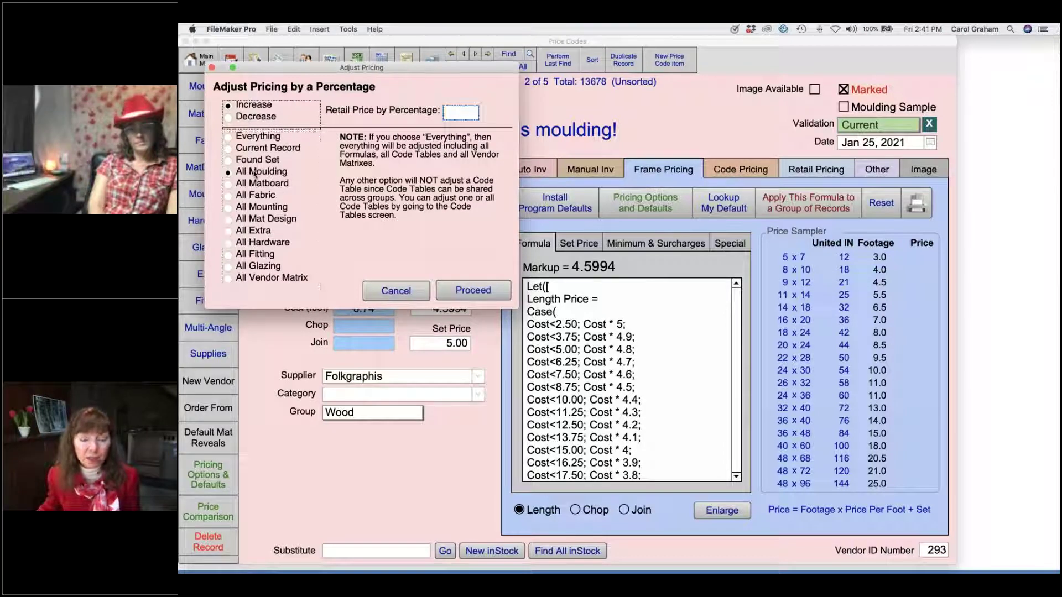
{"action": "left_click", "coordinate": [463, 114]}
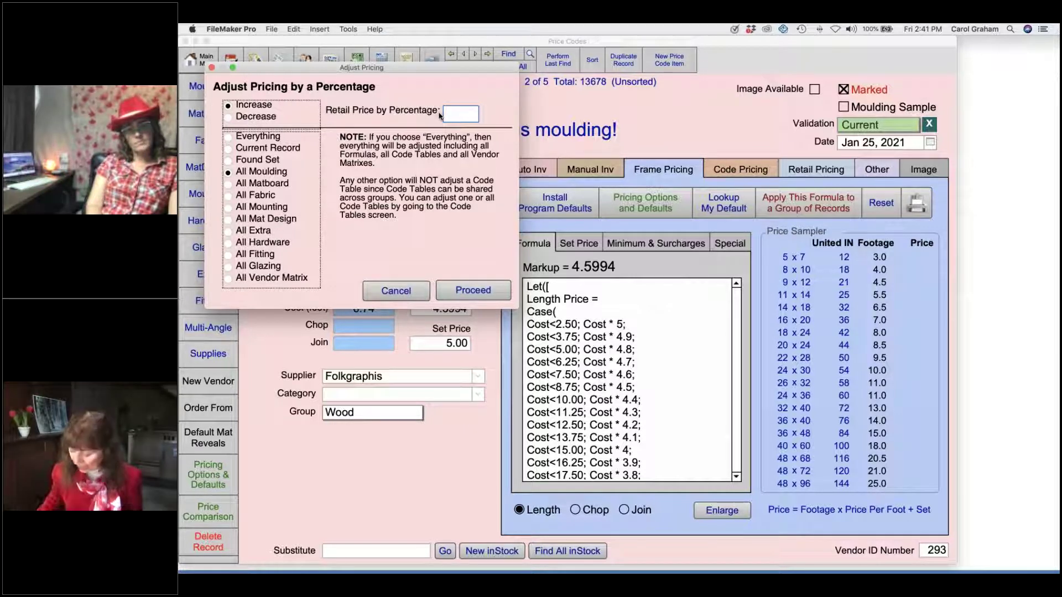
{"action": "type", "text": ".2"}
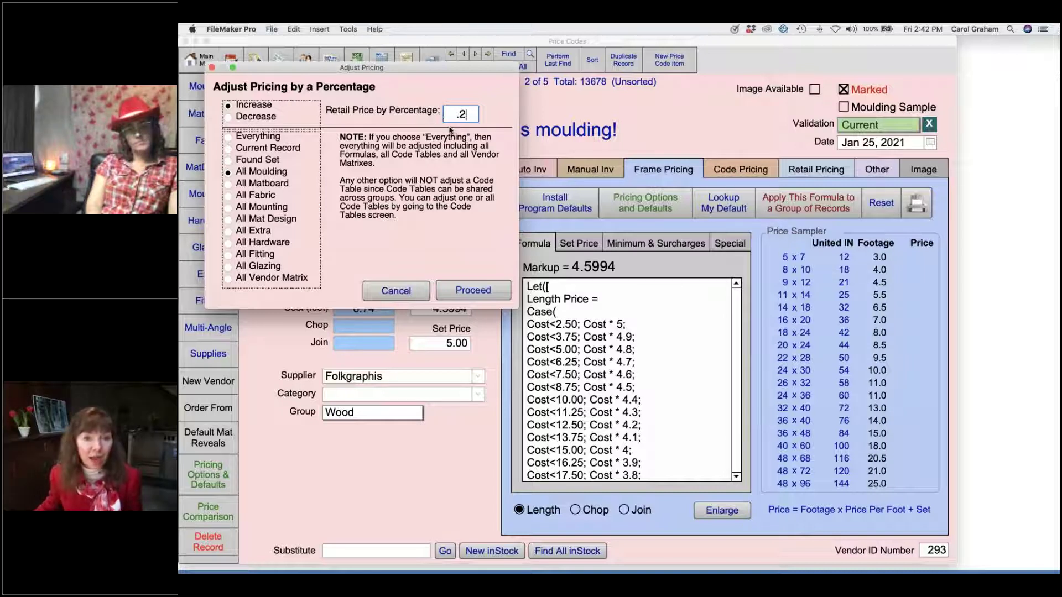
{"action": "left_click", "coordinate": [462, 91]}
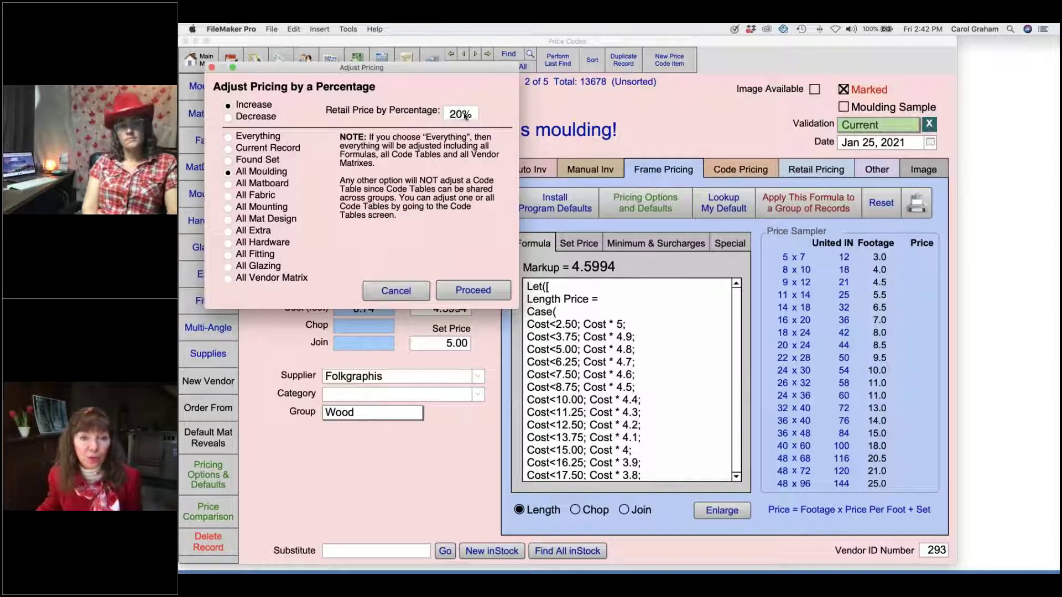
Change the retail price increase for all moulding to 2% and cancel the price adjustment.
{"action": "left_click", "coordinate": [467, 114]}
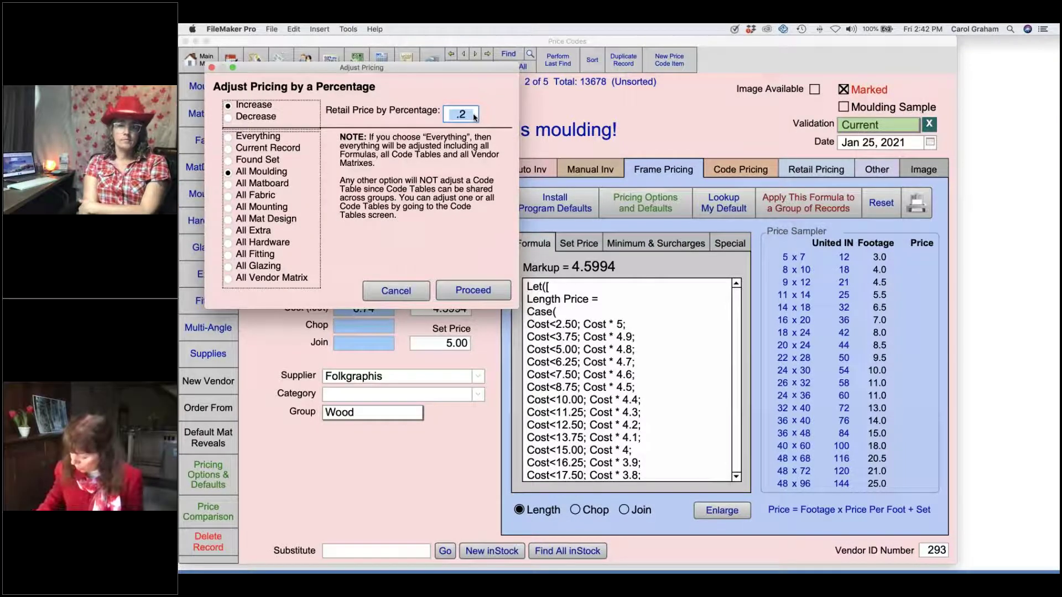
{"action": "type", "text": ".02"}
{"action": "left_click", "coordinate": [462, 95]}
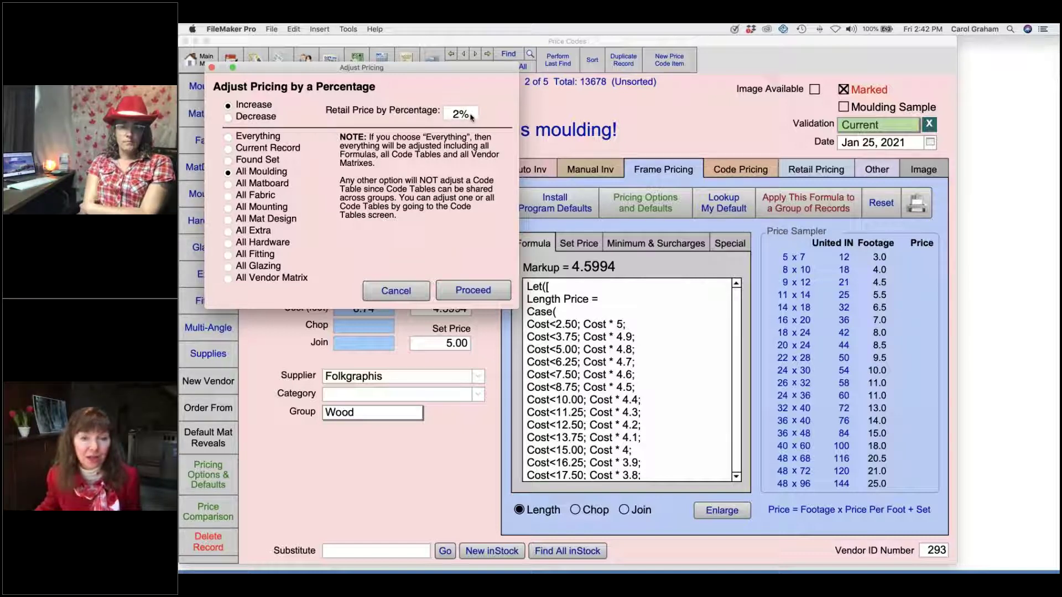
{"action": "left_click", "coordinate": [476, 291]}
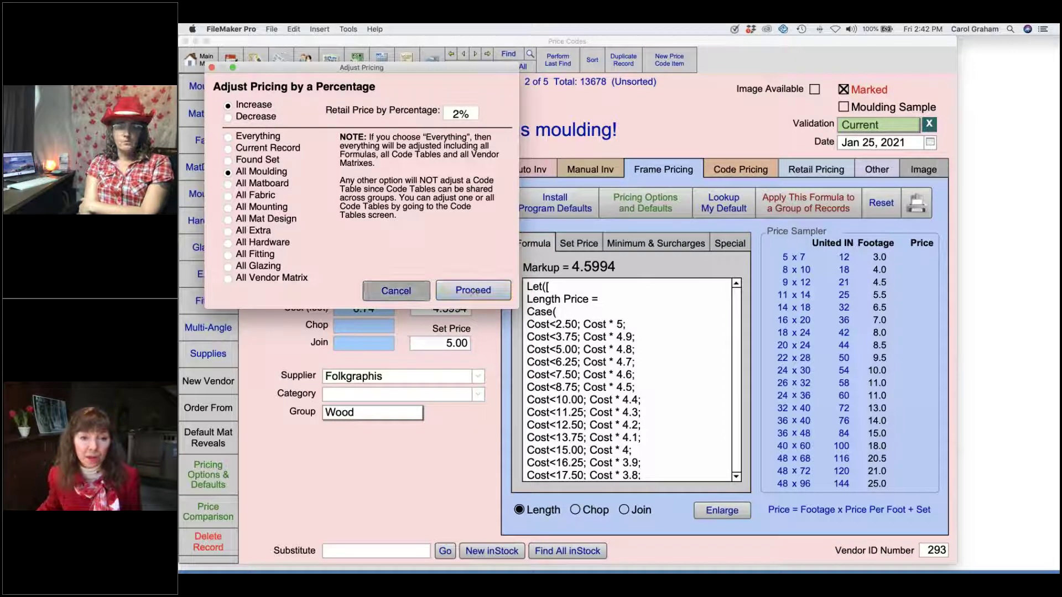
Insert "1.02 *" on a new line above Let([ in the frame pricing formula of moulding 103105.FGS and commit it.
{"action": "double_click", "coordinate": [620, 324]}
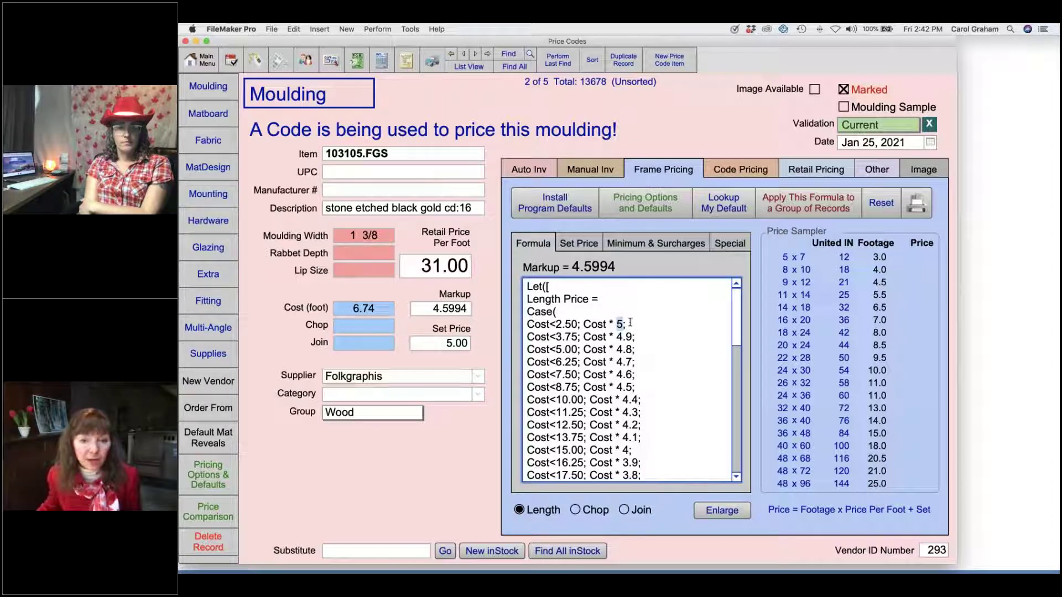
{"action": "triple_click", "coordinate": [573, 325]}
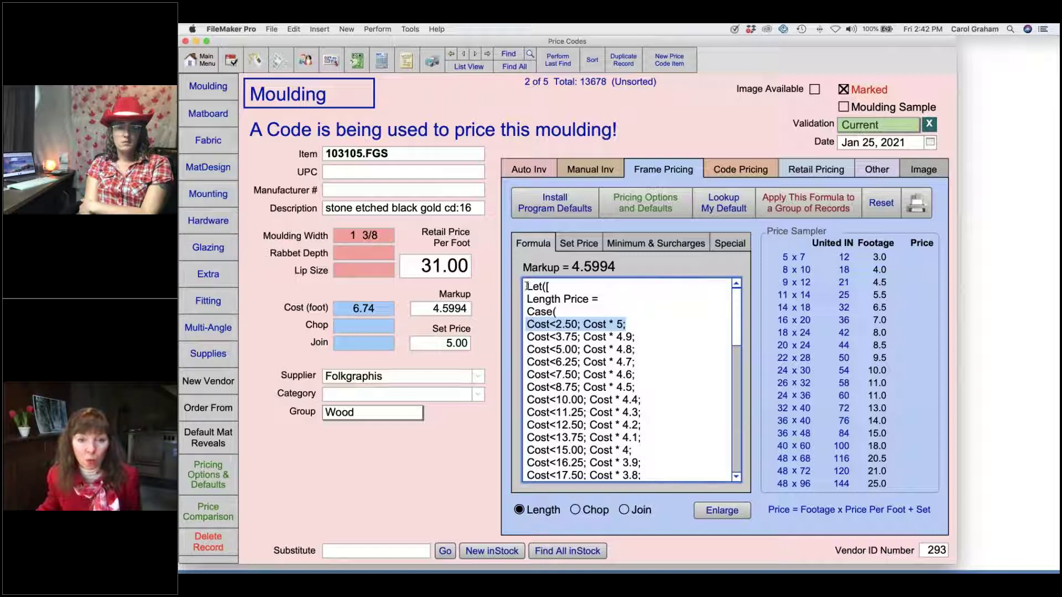
{"action": "left_click", "coordinate": [546, 285]}
{"action": "key", "text": "Return"}
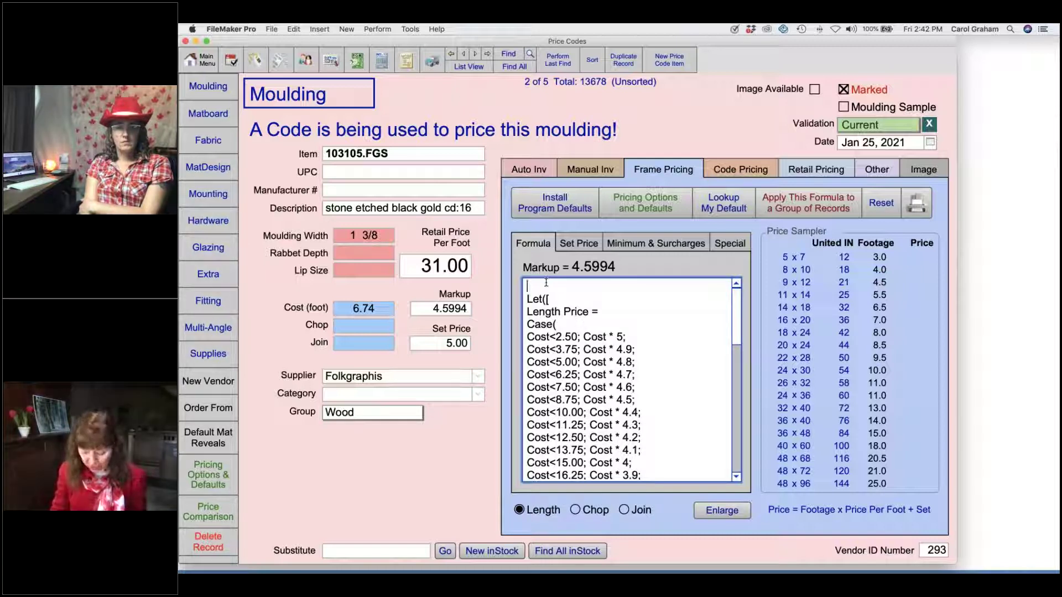
{"action": "type", "text": "1"}
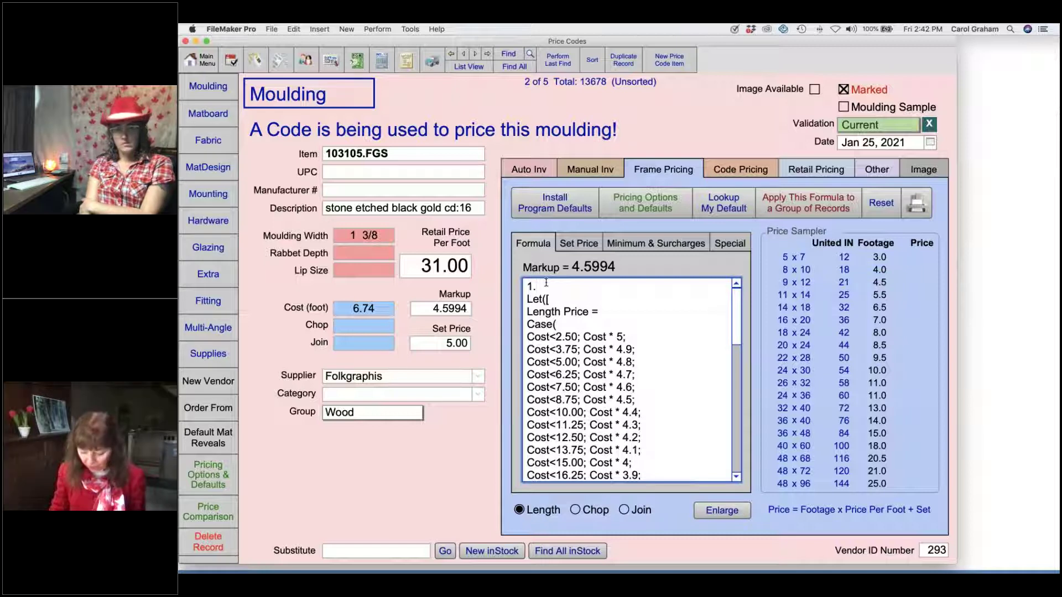
{"action": "type", "text": ".02 *"}
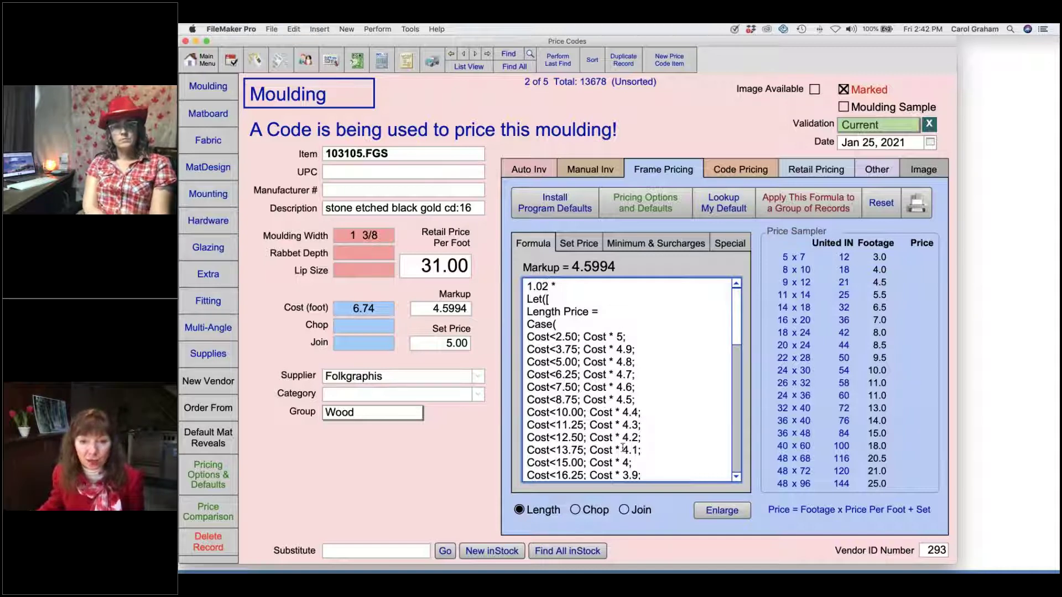
{"action": "left_click", "coordinate": [644, 265]}
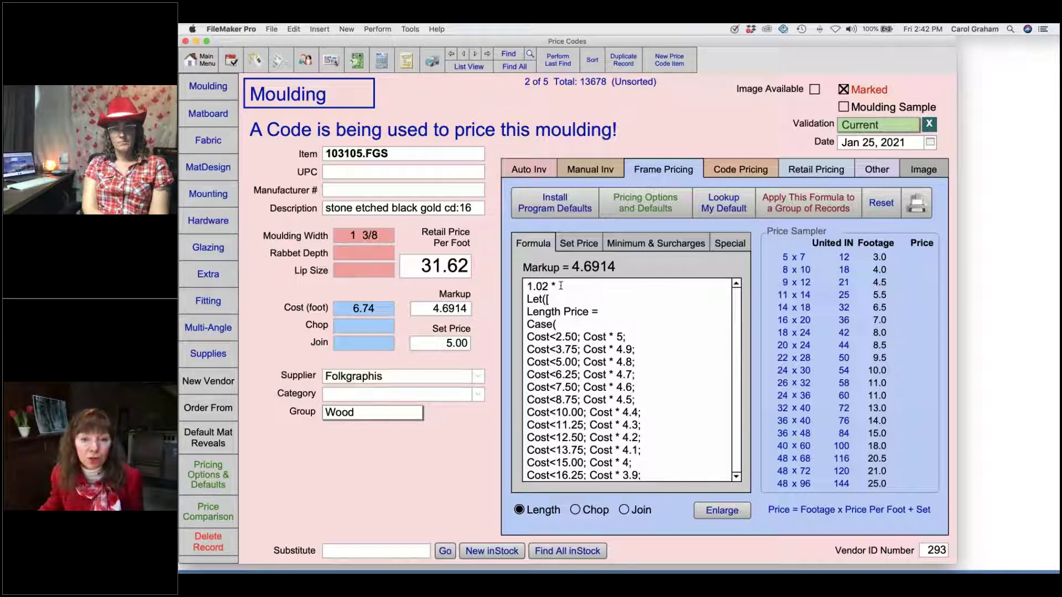
Remove the "1.02 *" multiplier from the start of the frame pricing formula and commit the change.
{"action": "left_click", "coordinate": [524, 285]}
{"action": "triple_click", "coordinate": [524, 285]}
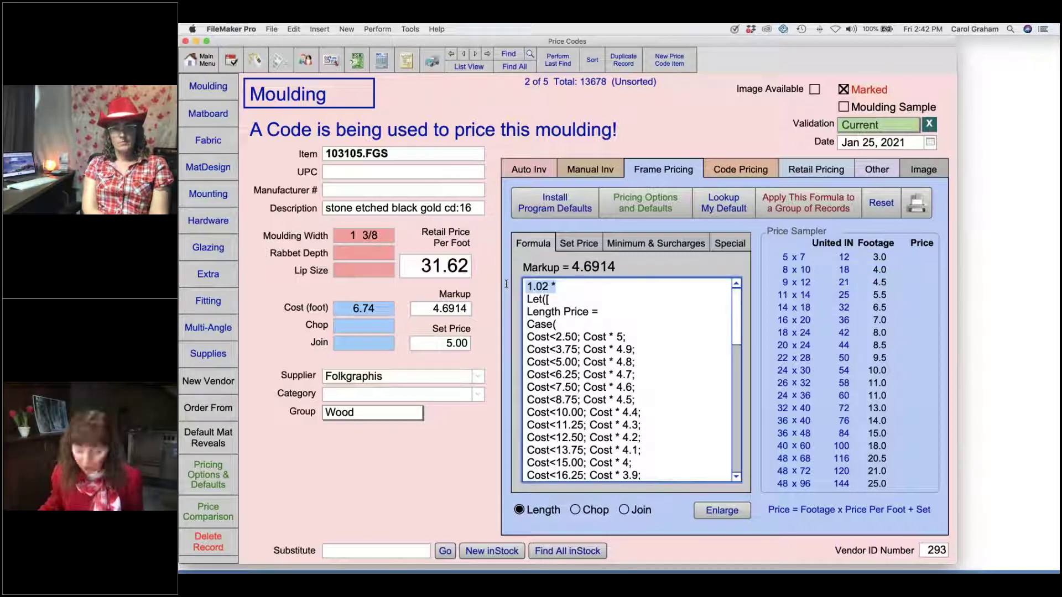
{"action": "key", "text": "BackSpace"}
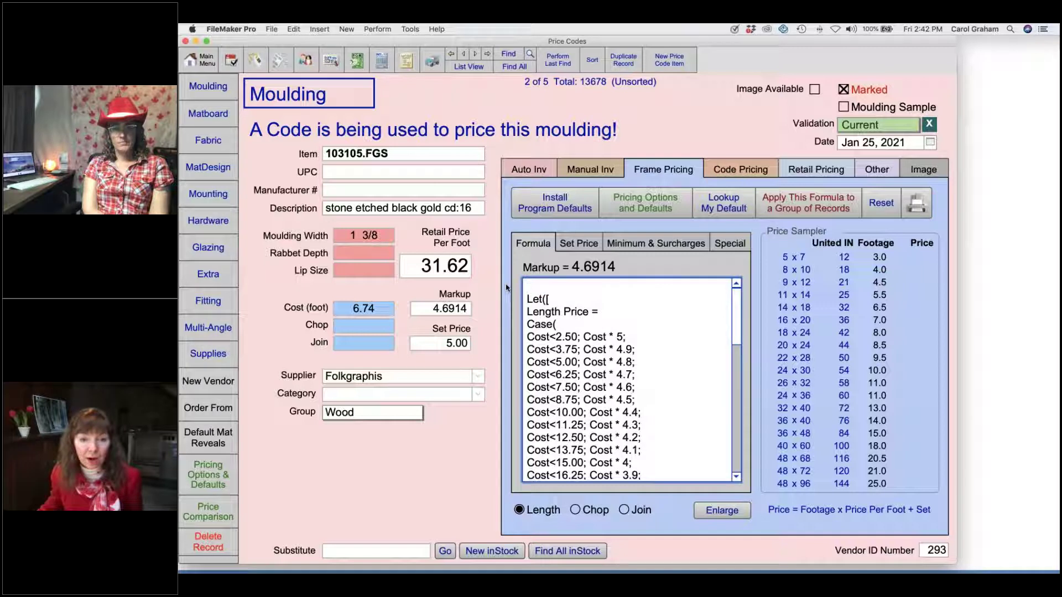
{"action": "left_click", "coordinate": [634, 267]}
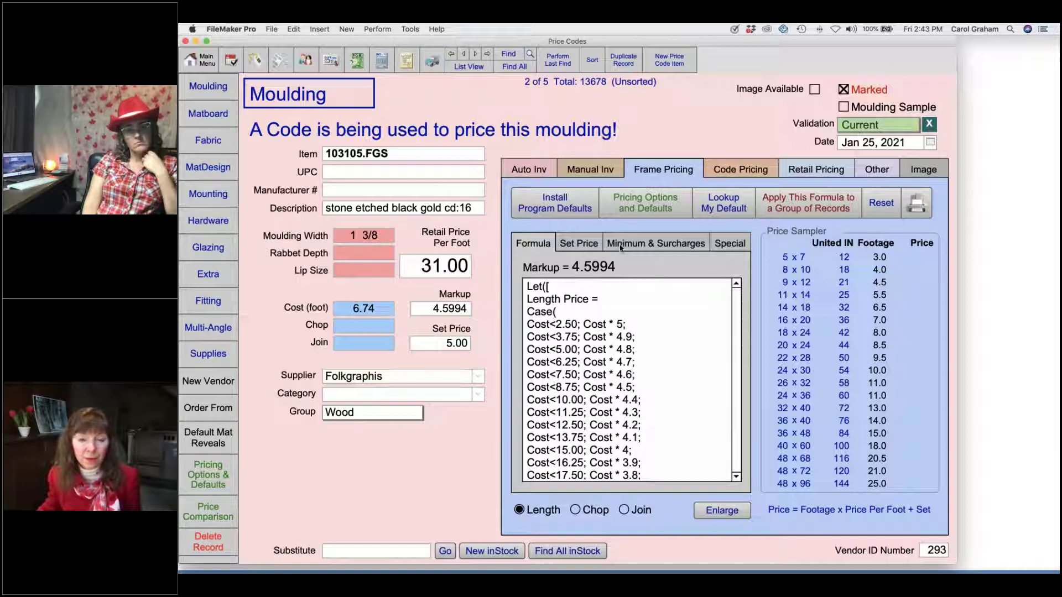
Examine the cost multipliers of the first program default formula in Moulding Pricing Options & Defaults and return to the moulding record.
{"action": "left_click", "coordinate": [652, 207]}
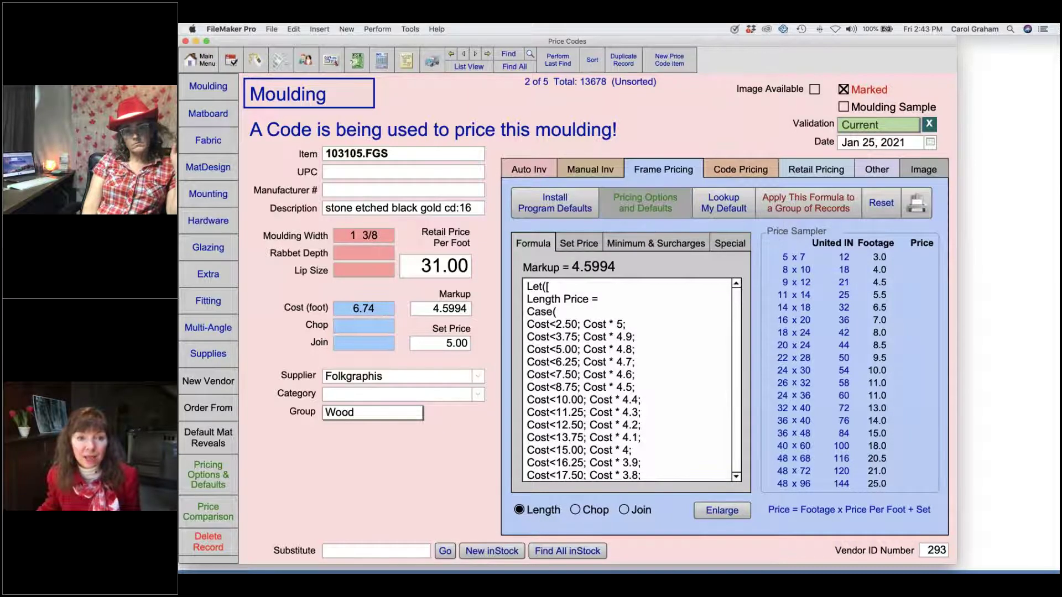
{"action": "left_click", "coordinate": [199, 132]}
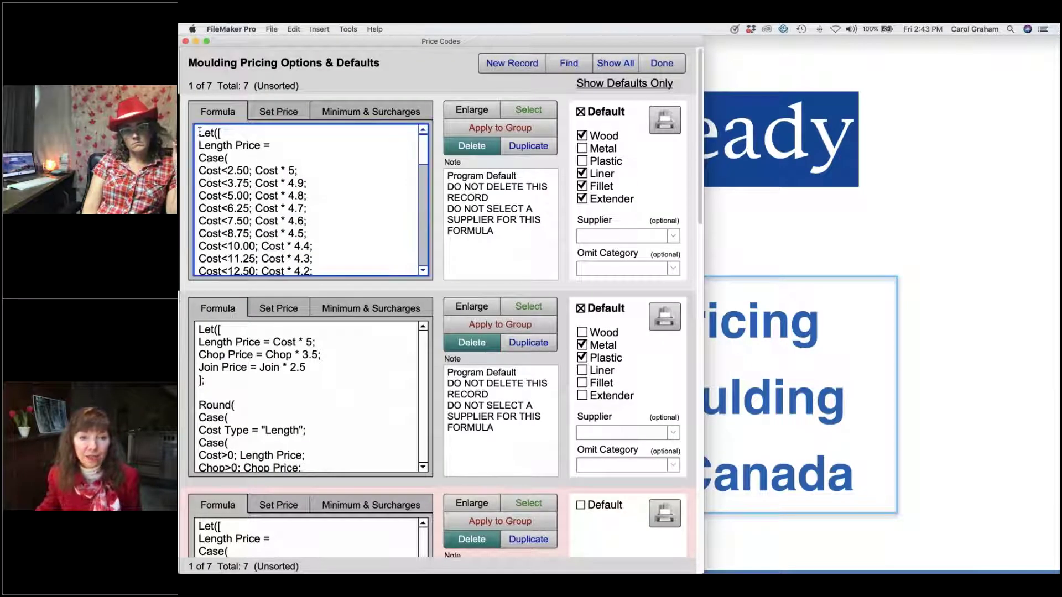
{"action": "double_click", "coordinate": [290, 183]}
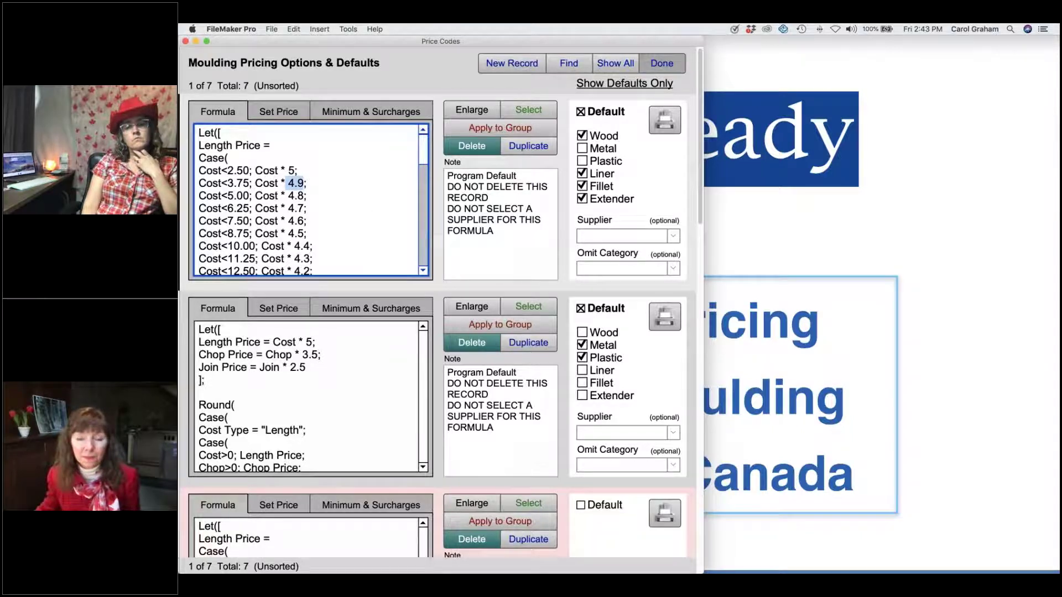
{"action": "left_click", "coordinate": [661, 63]}
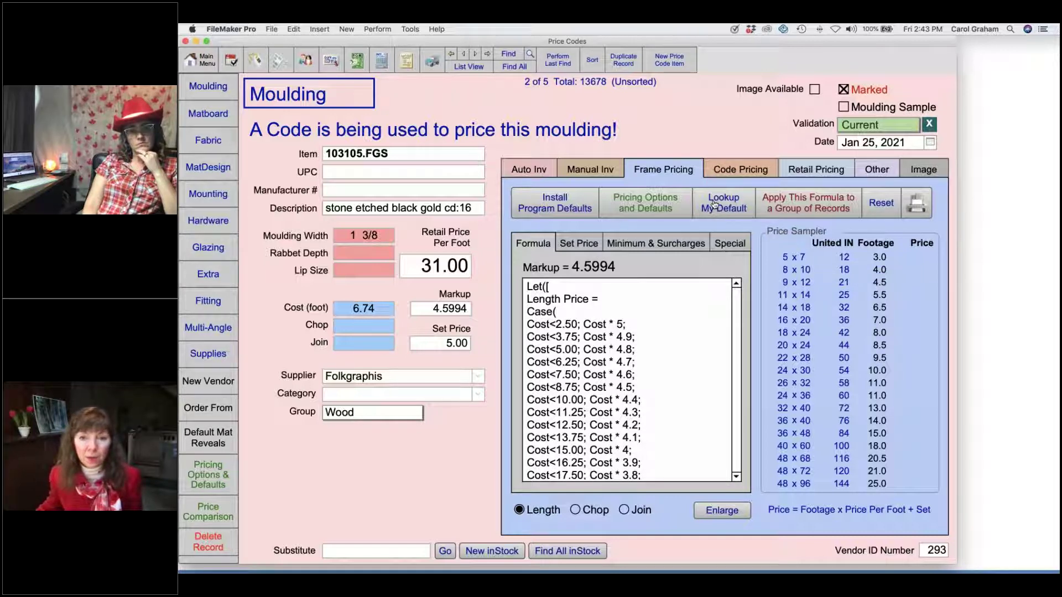
Review the RM016 code prices of 103105.FGS, close the table and check the price sampler in the frame pricing.
{"action": "left_click", "coordinate": [745, 172]}
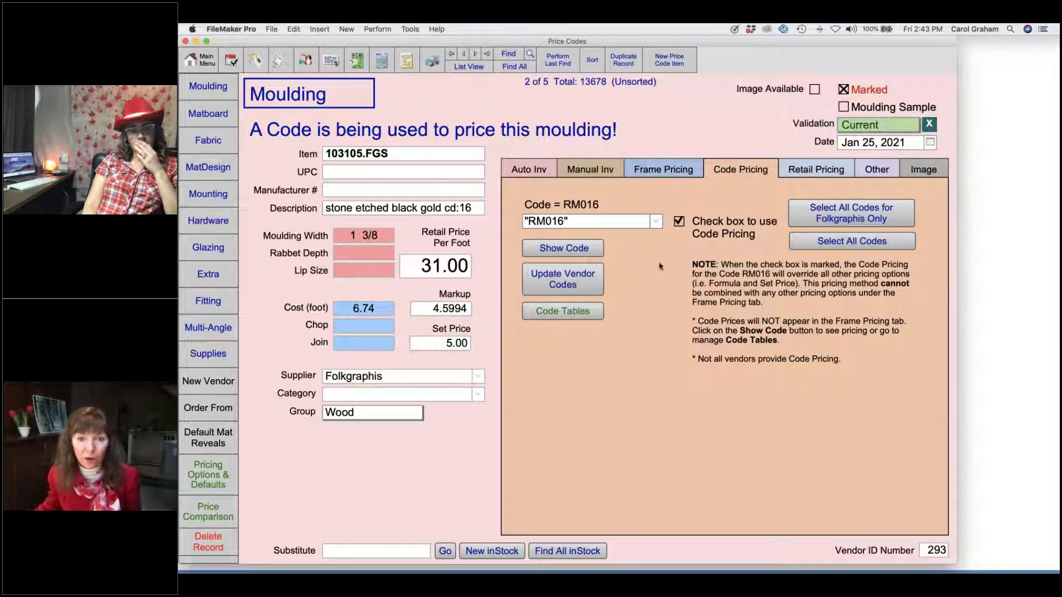
{"action": "left_click", "coordinate": [578, 248]}
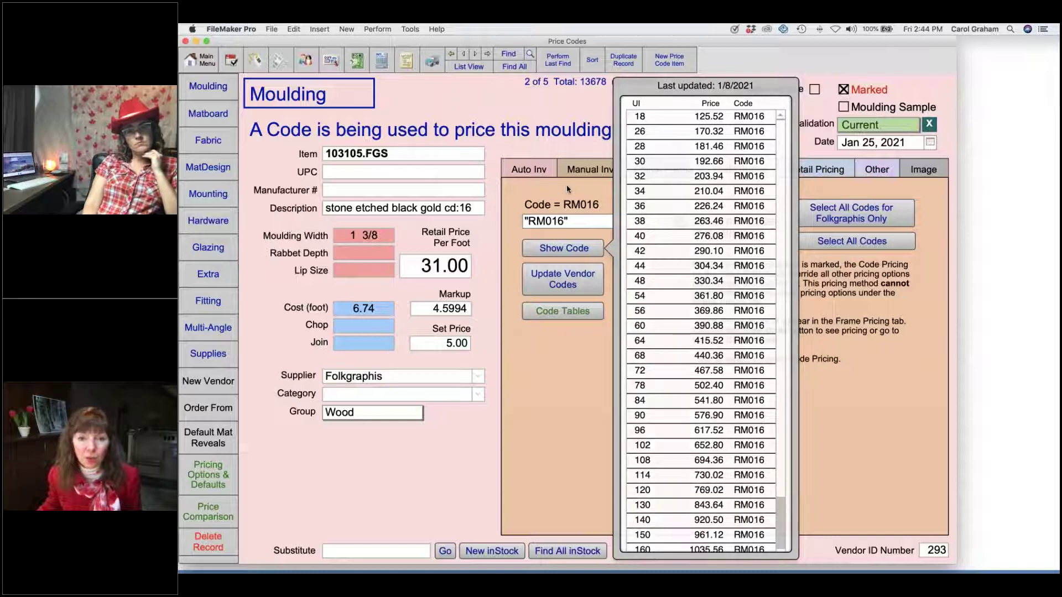
{"action": "left_click", "coordinate": [667, 170]}
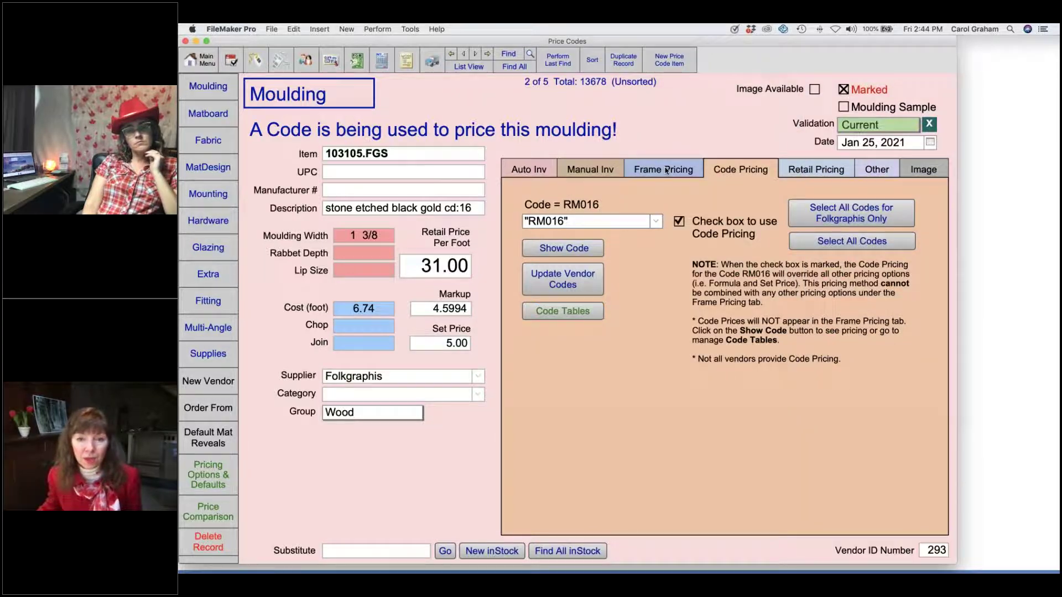
{"action": "left_click", "coordinate": [666, 170]}
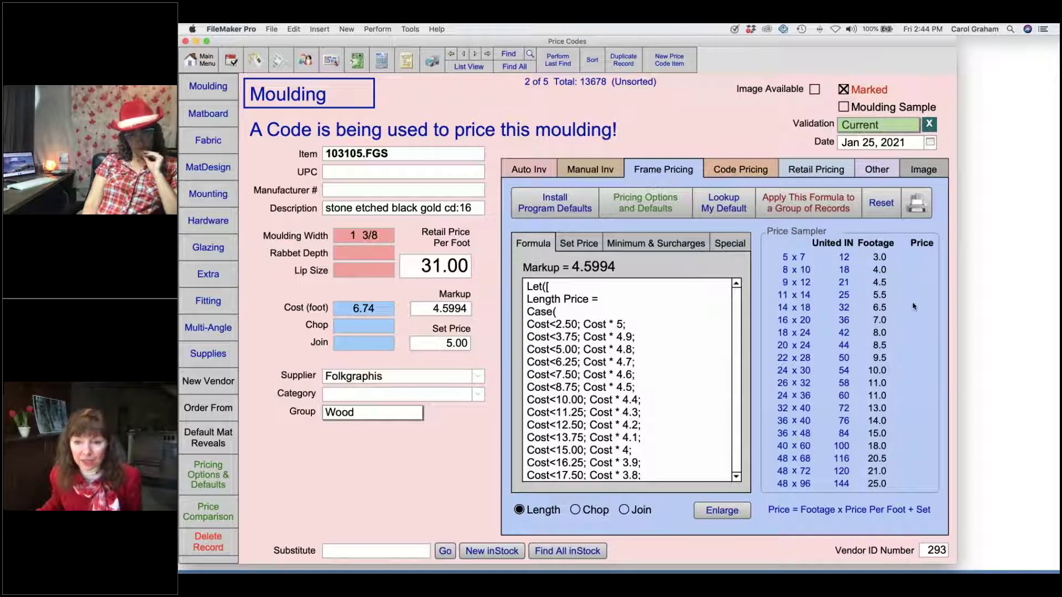
Turn off code pricing for moulding 103105.FGS and show its formula prices in the frame pricing sampler.
{"action": "left_click", "coordinate": [746, 171]}
{"action": "left_click", "coordinate": [679, 222]}
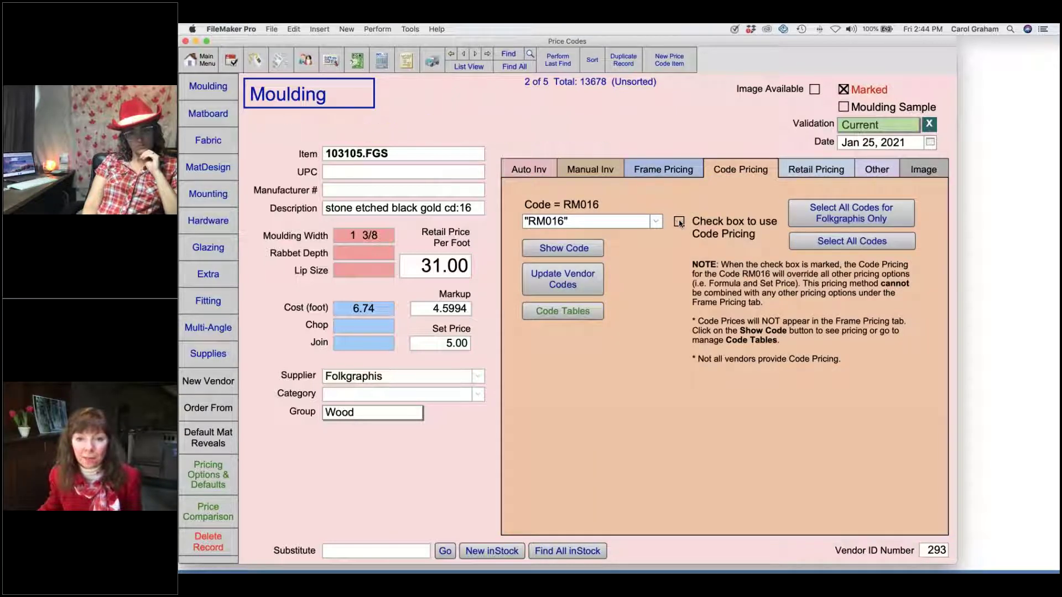
{"action": "left_click", "coordinate": [678, 170]}
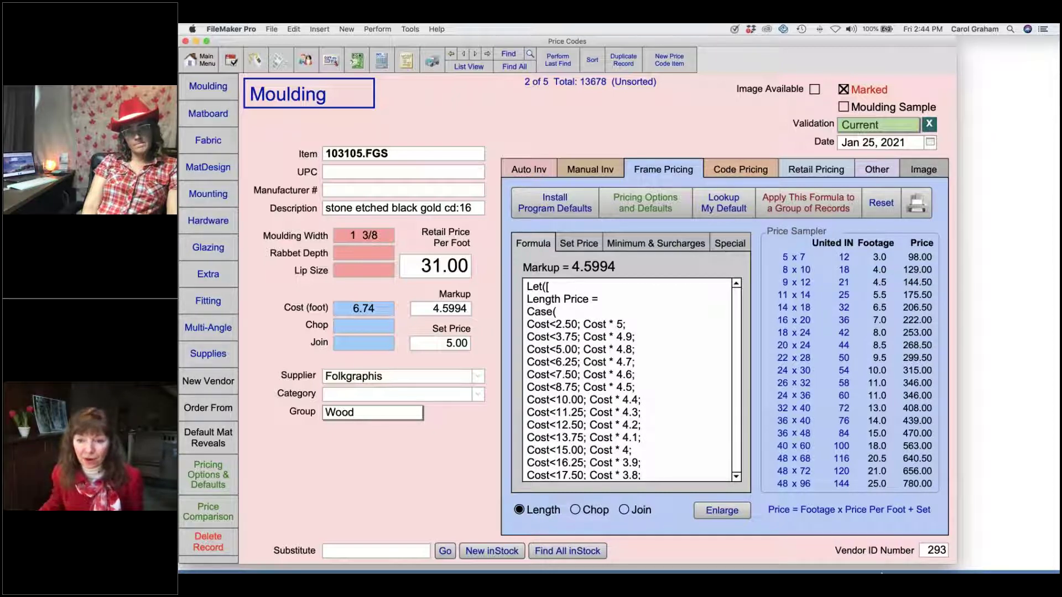
Switch to Length vs Join.pdf in Preview, compare the length prices with the vendor code prices, and minimise the document.
{"action": "mouse_move", "coordinate": [874, 564]}
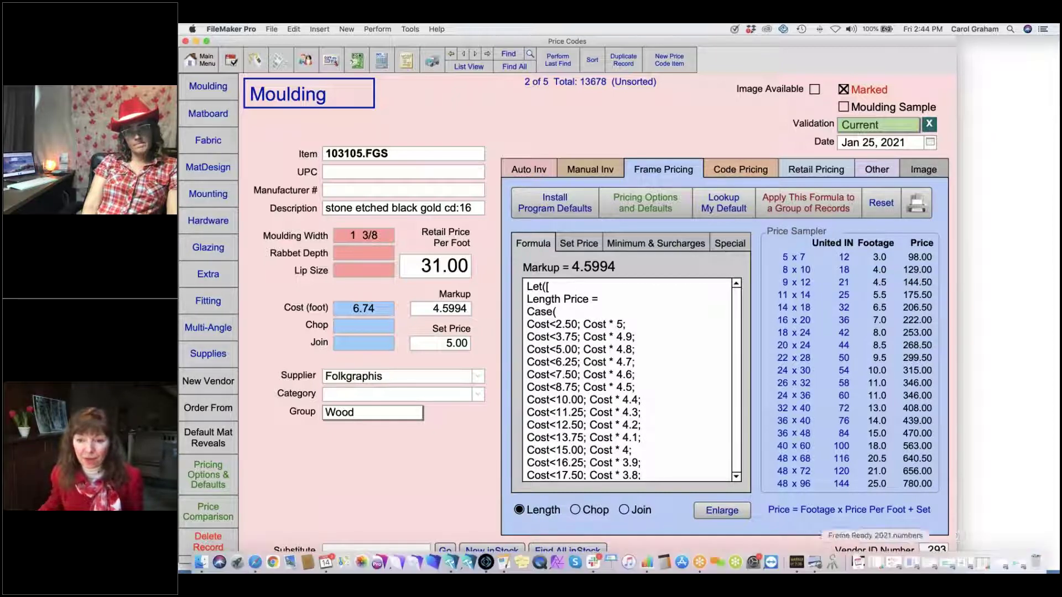
{"action": "left_click", "coordinate": [913, 564]}
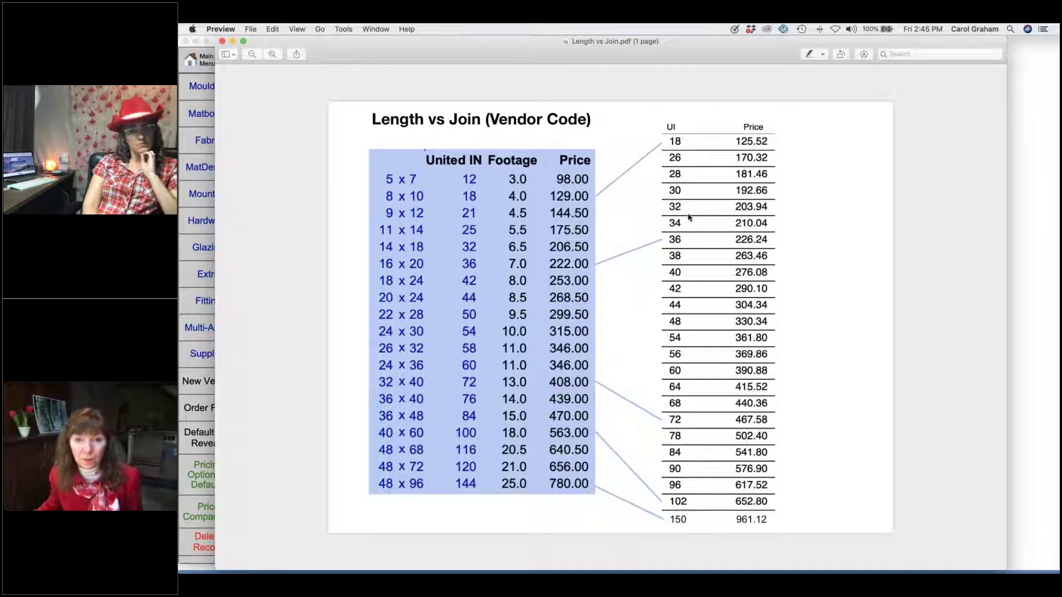
{"action": "left_click", "coordinate": [233, 42]}
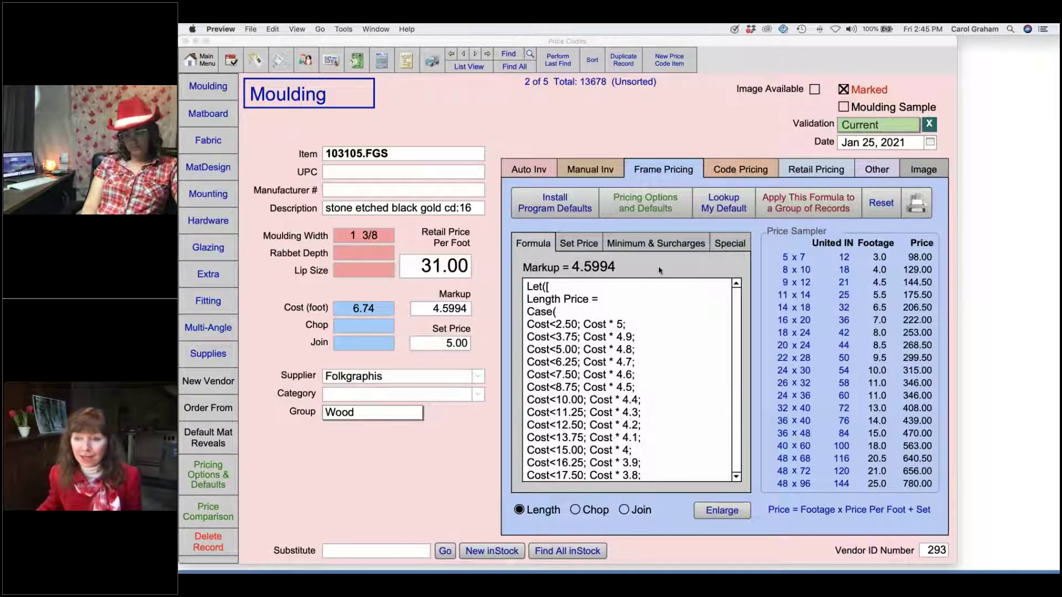
Return to the code pricing of 103105.FGS in FileMaker Pro, show the RM016 price table and close it.
{"action": "left_click", "coordinate": [736, 171]}
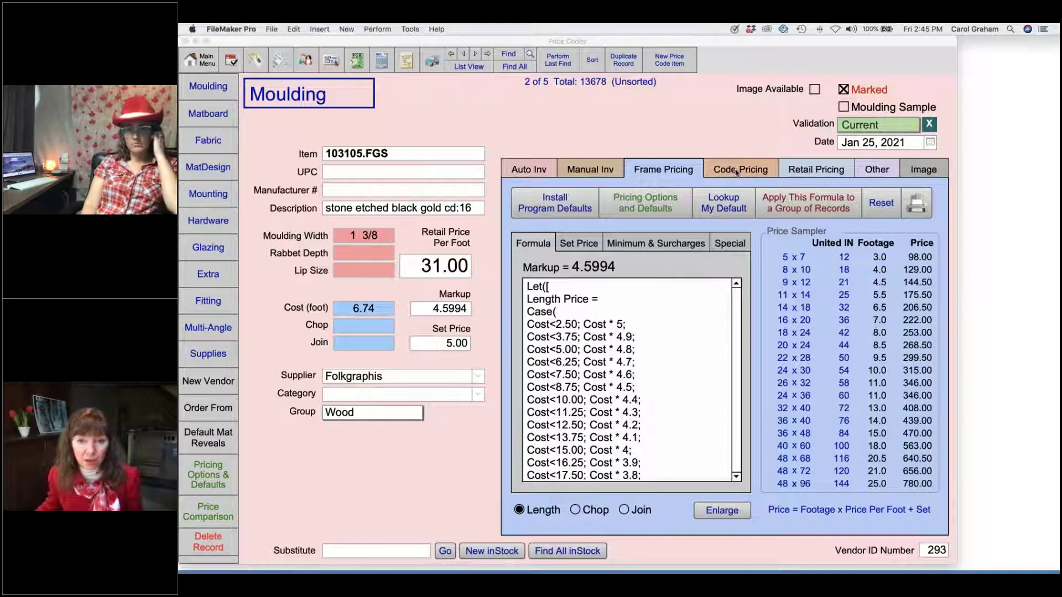
{"action": "left_click", "coordinate": [737, 172]}
{"action": "left_click", "coordinate": [602, 250]}
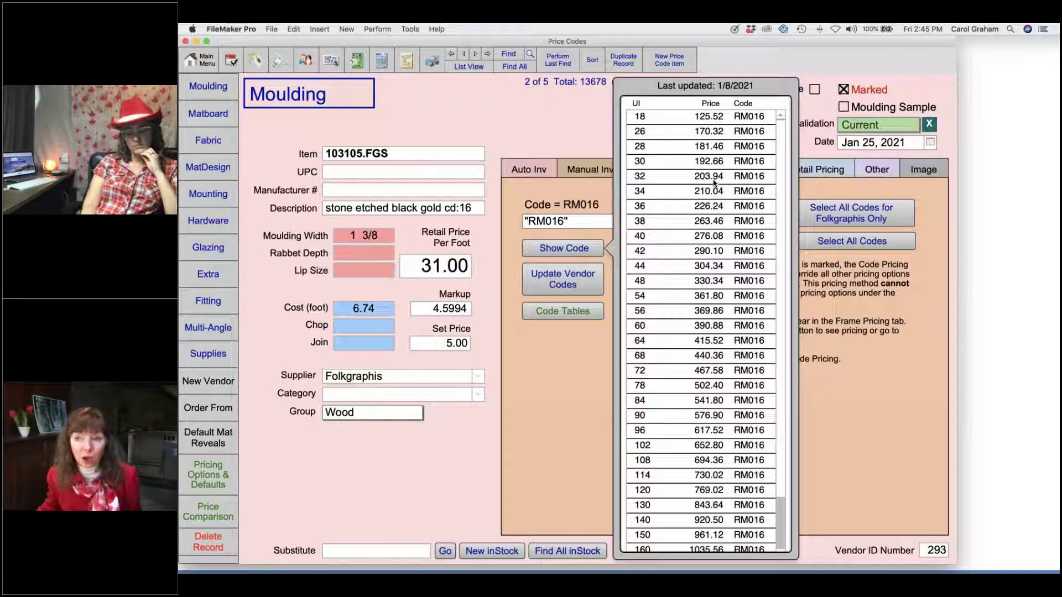
{"action": "left_click", "coordinate": [584, 350]}
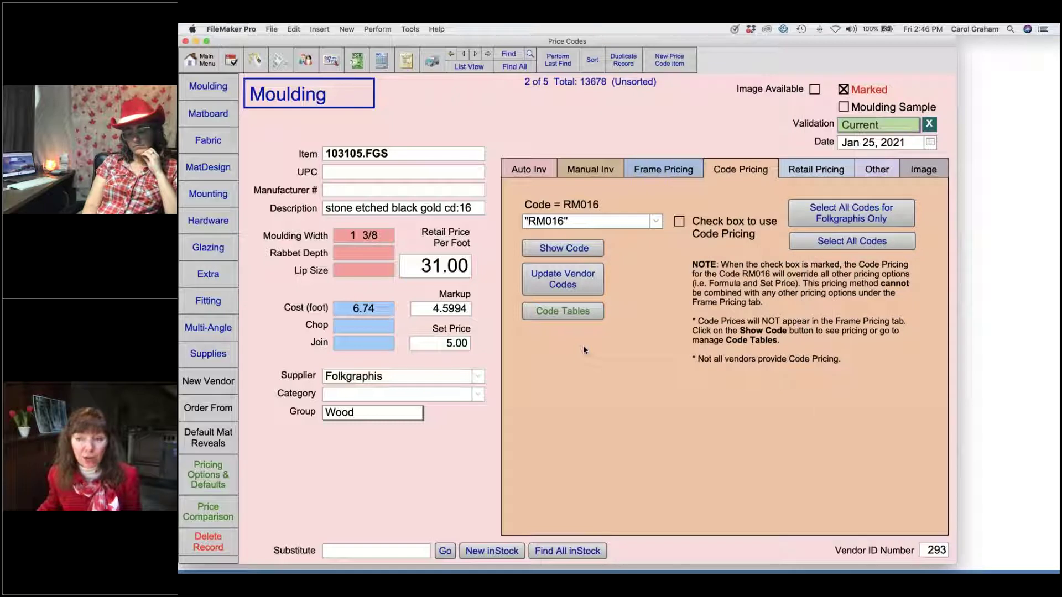
Open the RM016 code table, view the percentage adjustment options for the current table and cancel the adjustment.
{"action": "left_click", "coordinate": [577, 314]}
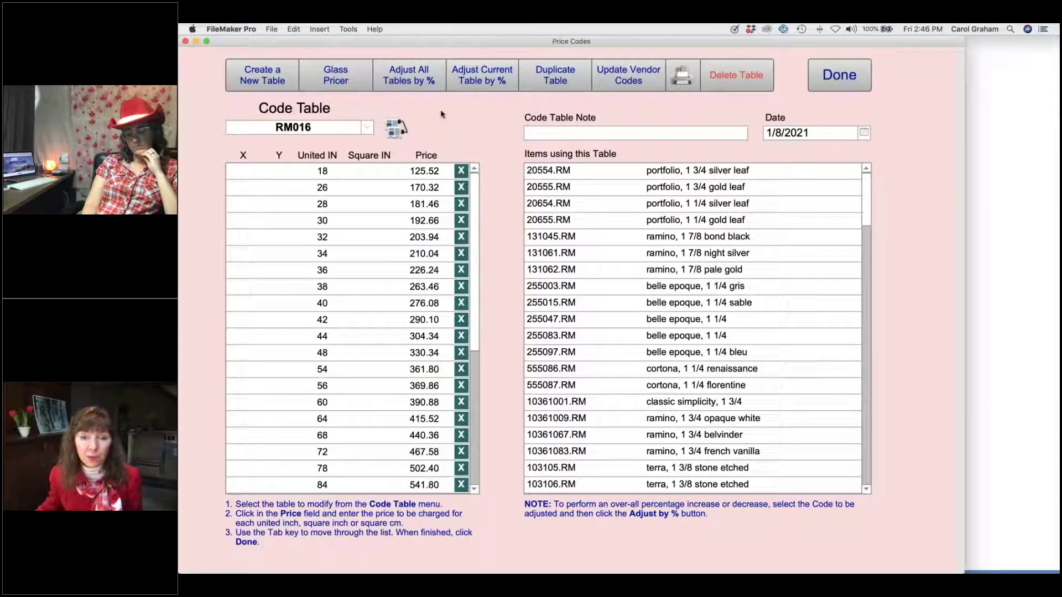
{"action": "left_click", "coordinate": [483, 79]}
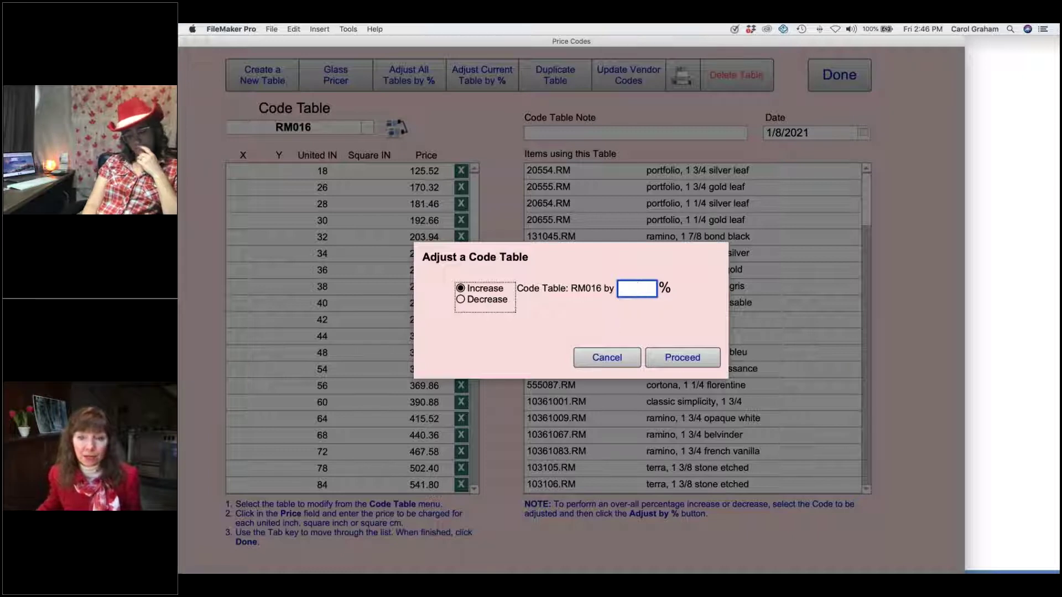
{"action": "left_click", "coordinate": [607, 357]}
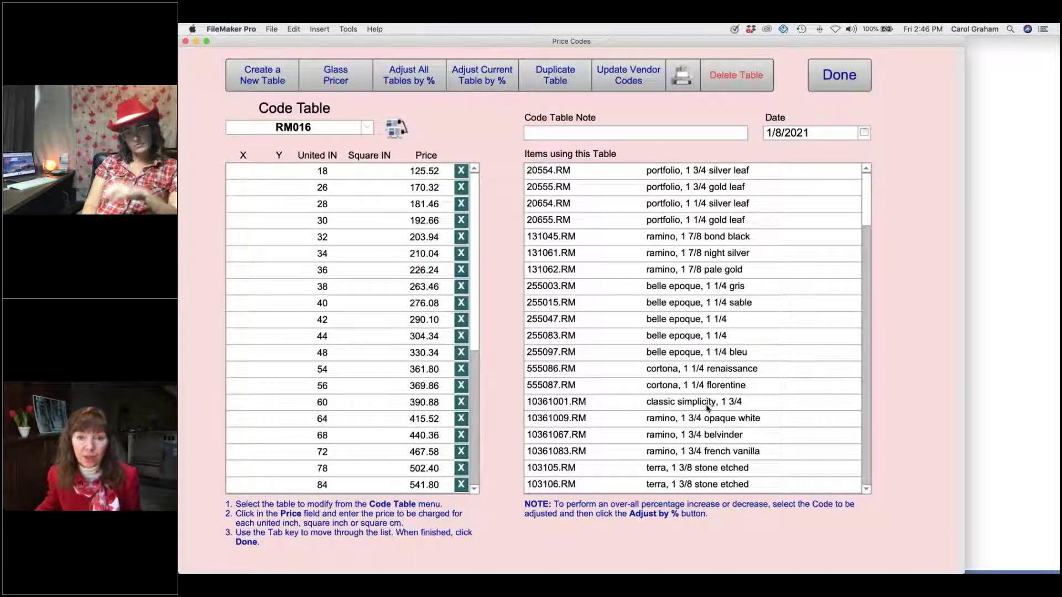
Switch to Increase Code Table.pdf in Preview to review how code table increase and decrease percentages are calculated.
{"action": "mouse_move", "coordinate": [882, 569]}
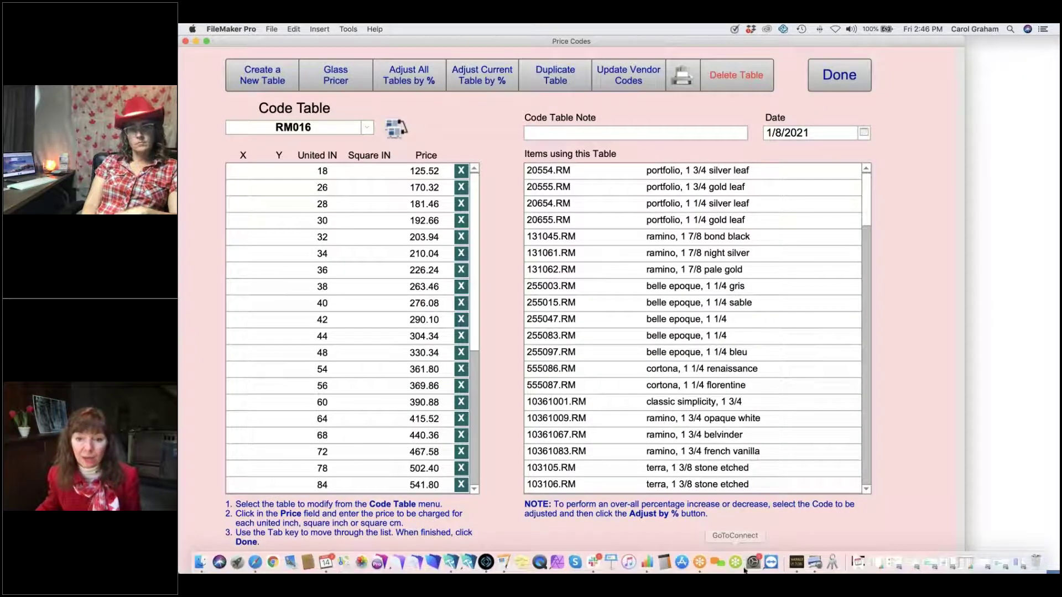
{"action": "left_click", "coordinate": [894, 564]}
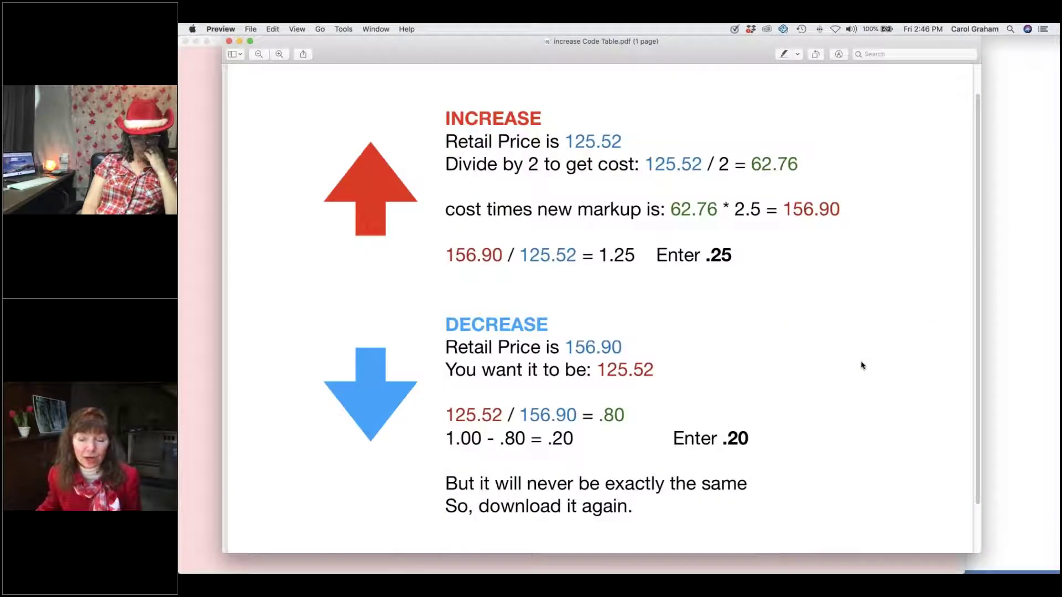